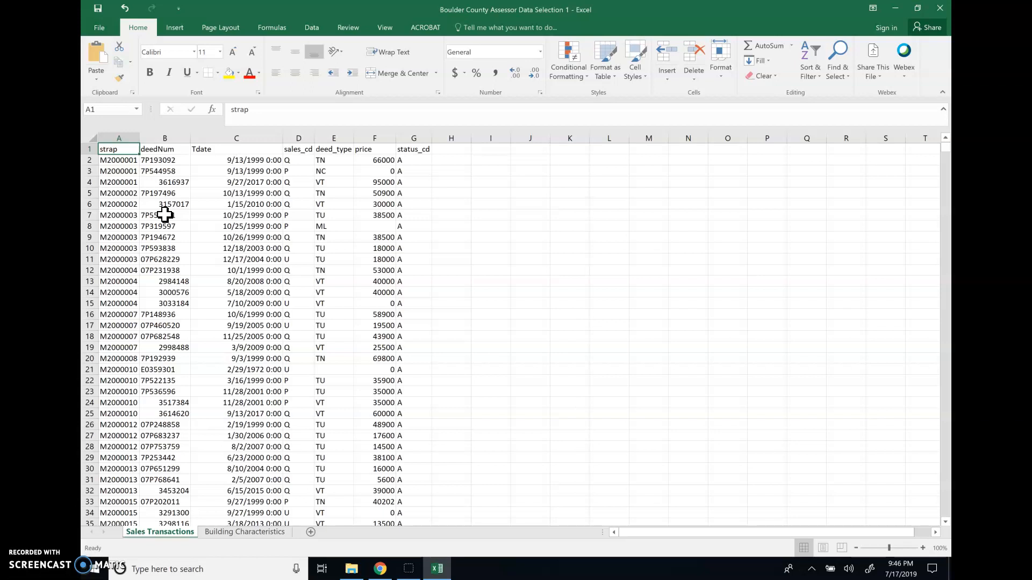
# Insert a new column before the strap column on the Sales Transactions sheet and head it ID
pyautogui.rightClick(119, 134)
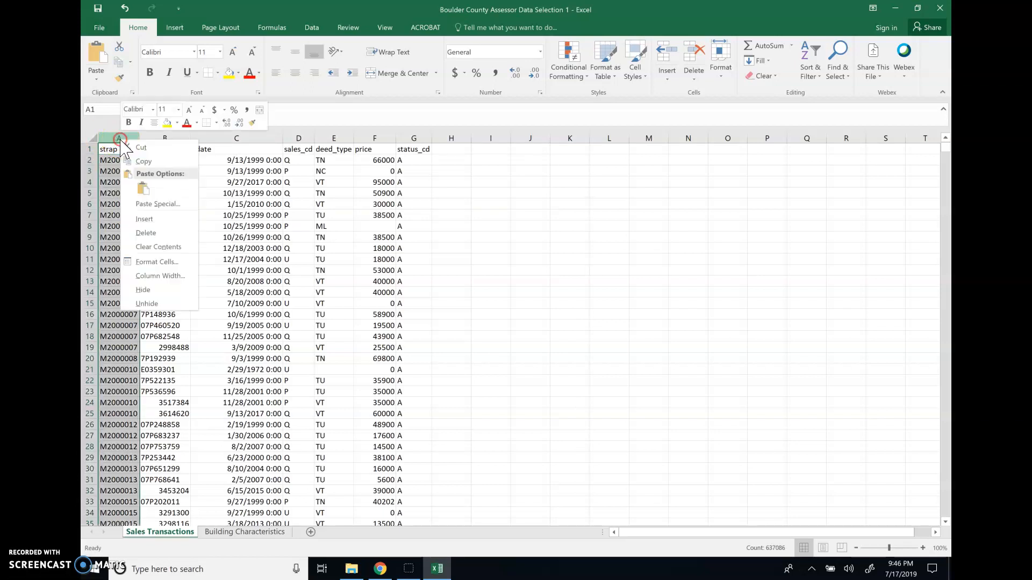
pyautogui.click(144, 219)
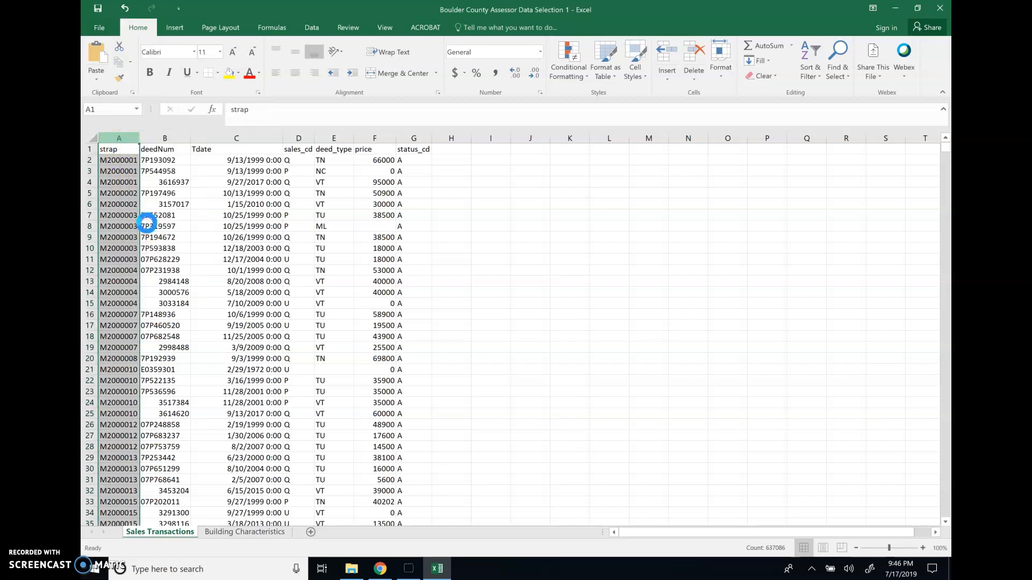
pyautogui.click(112, 154)
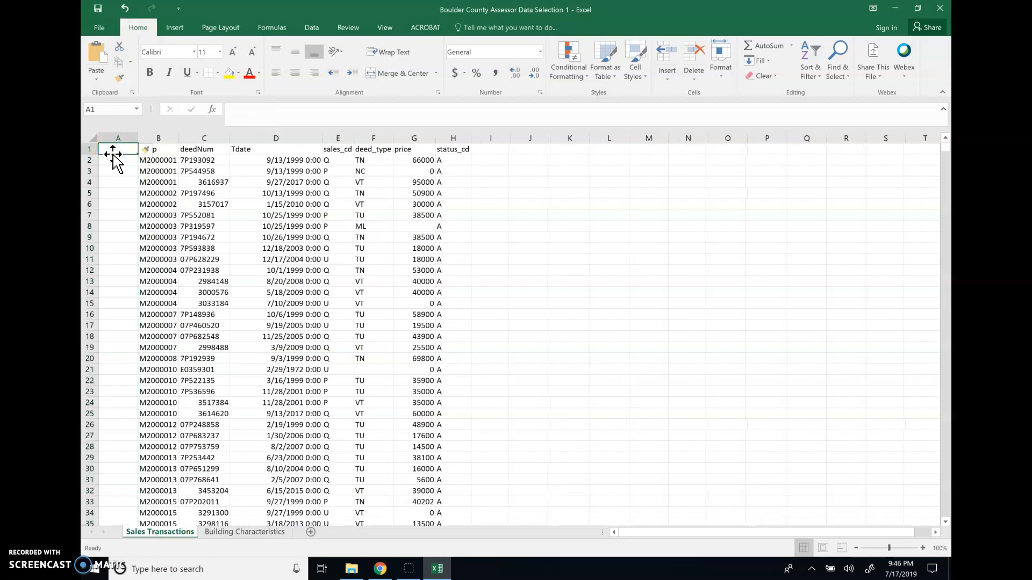
pyautogui.write('ID')
# Enter 1 and 2 under ID, extend the series down to row 19, and clear the filled numbers again
pyautogui.click(114, 161)
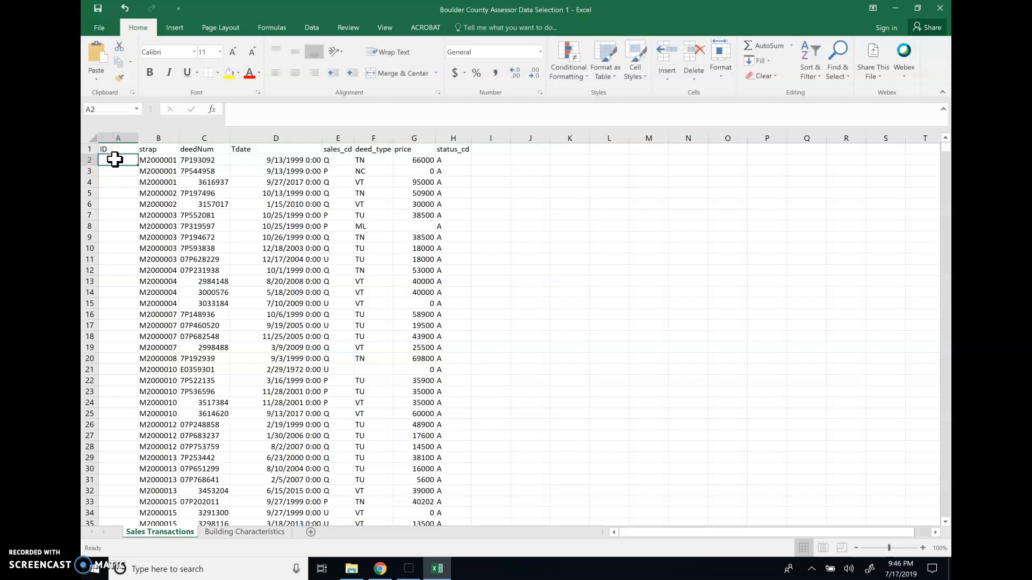
pyautogui.write('1')
pyautogui.press('Return')
pyautogui.write('2')
pyautogui.press('Return')
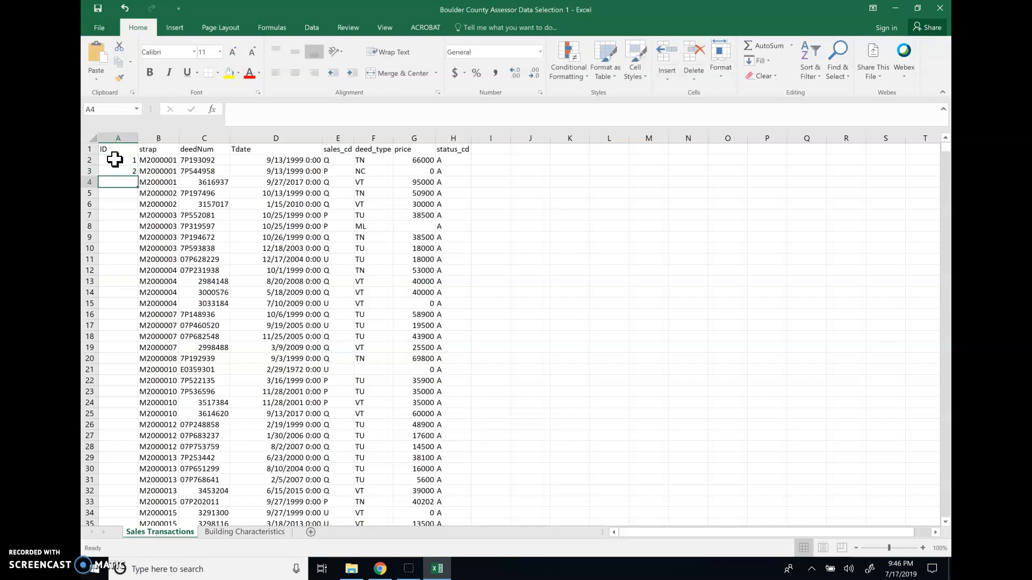
pyautogui.moveTo(115, 161); pyautogui.dragTo(139, 353)
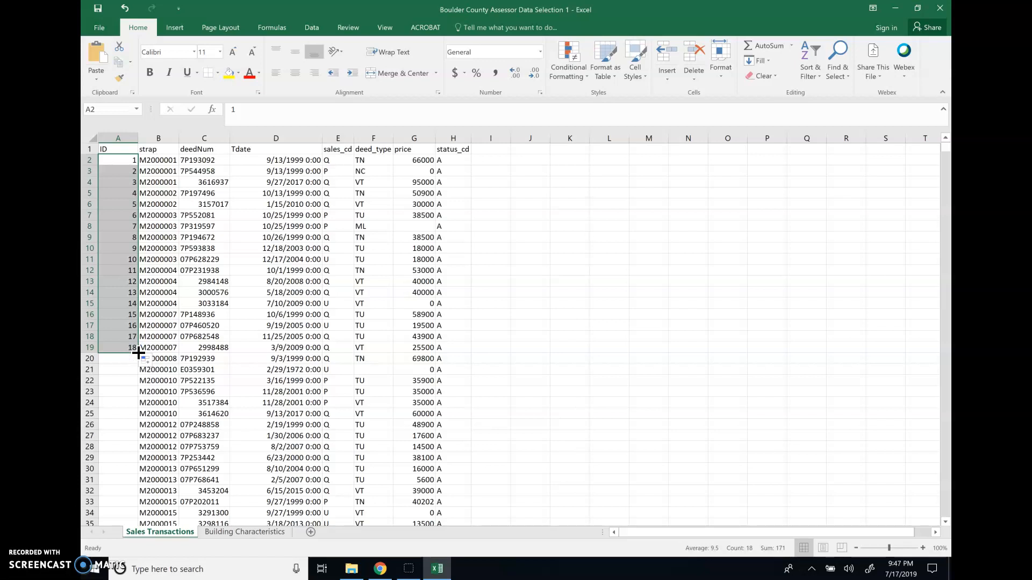
pyautogui.press('Delete')
# Check the strap column for the last data row and return to the first cell under ID
pyautogui.click(122, 159)
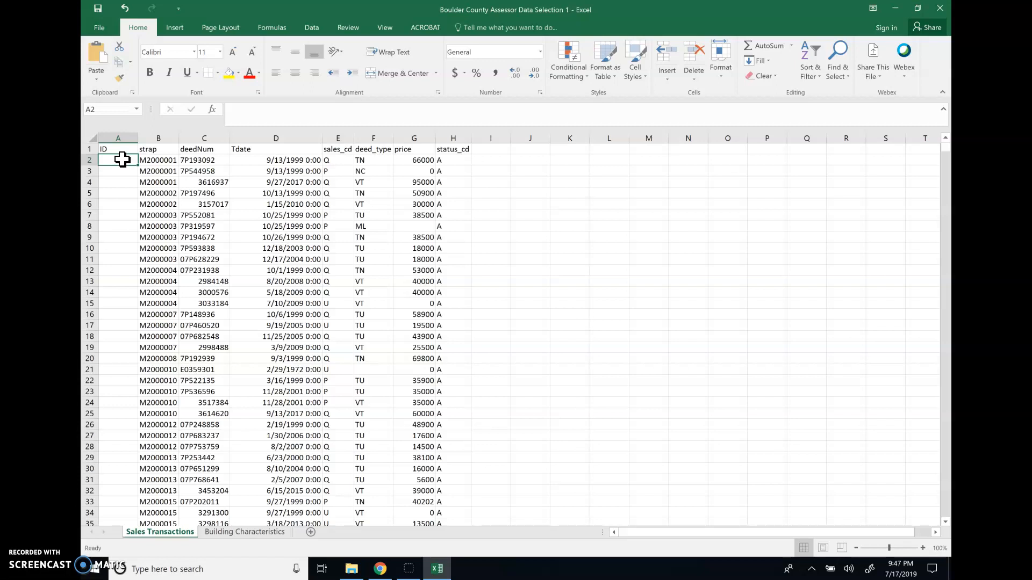
pyautogui.press('Right')
pyautogui.hotkey('ctrl', 'Down')
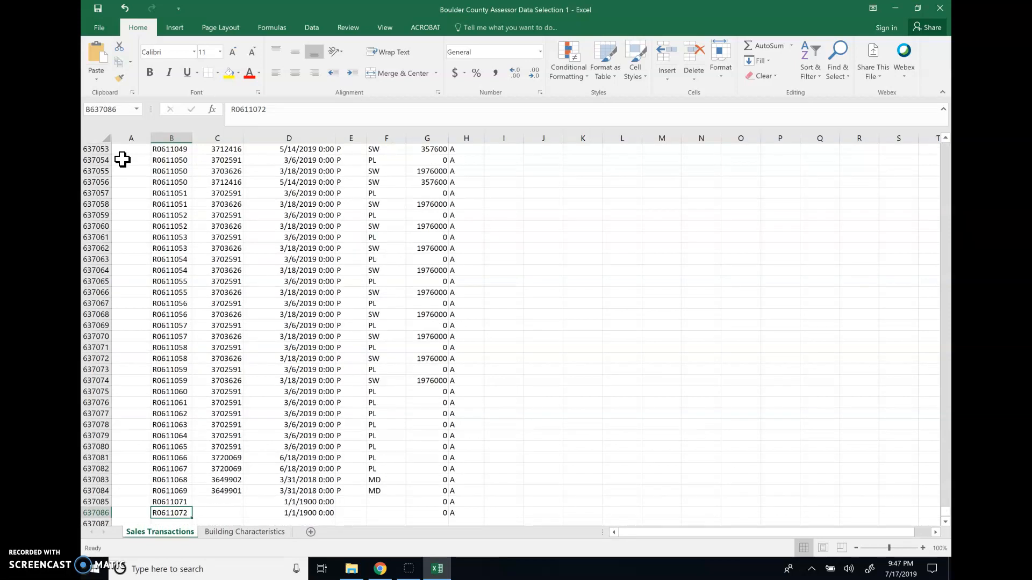
pyautogui.press('Left')
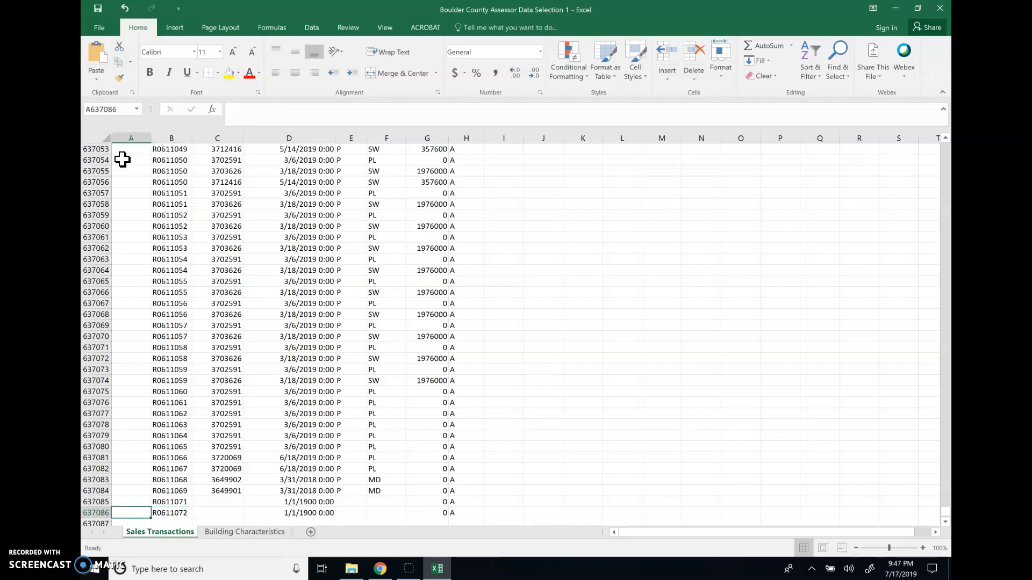
pyautogui.hotkey('ctrl', 'Up')
pyautogui.press('Down')
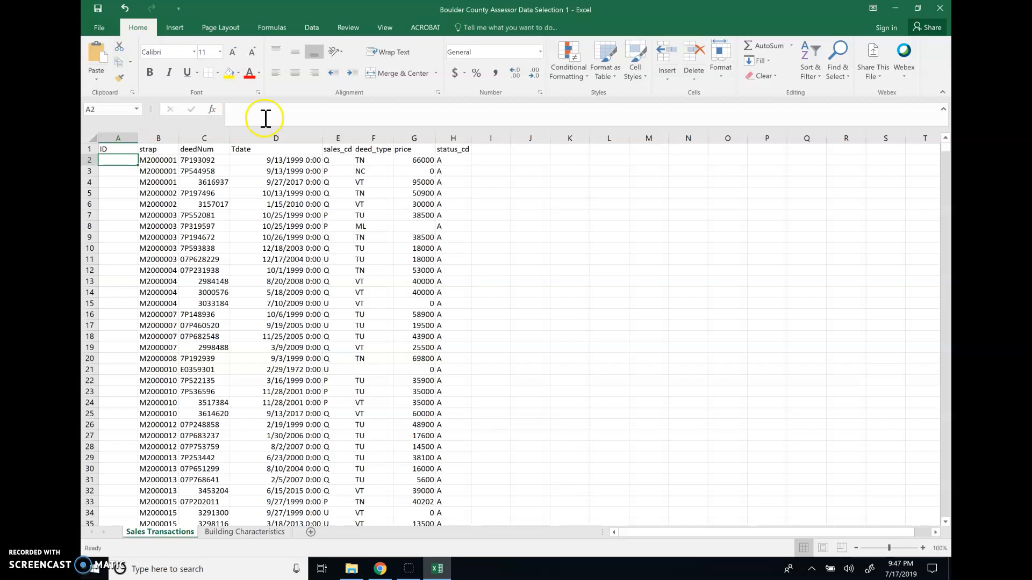
# Fill the ID column from A2 with a linear column series using step value 1 and stop value 637057
pyautogui.click(769, 63)
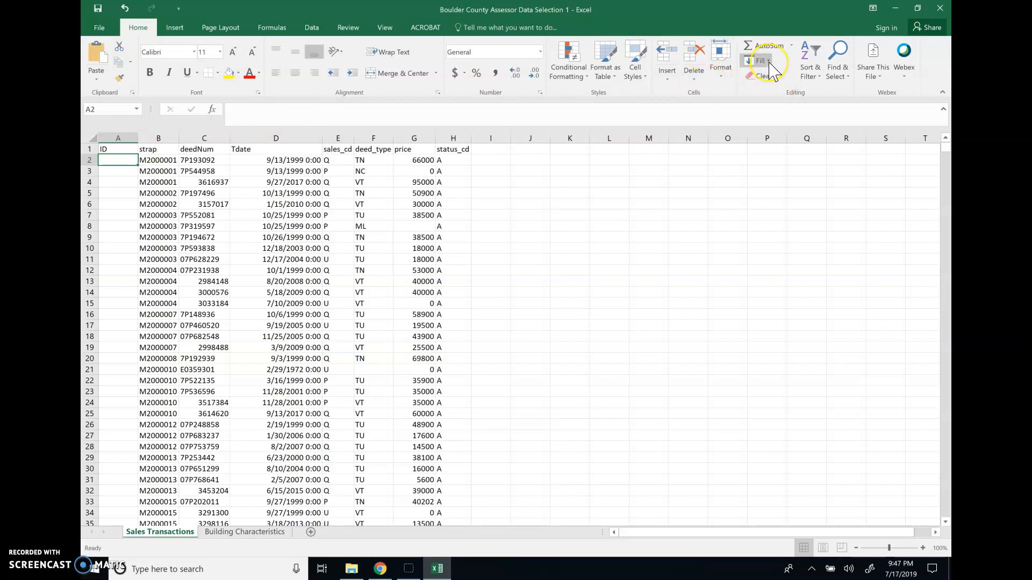
pyautogui.click(769, 62)
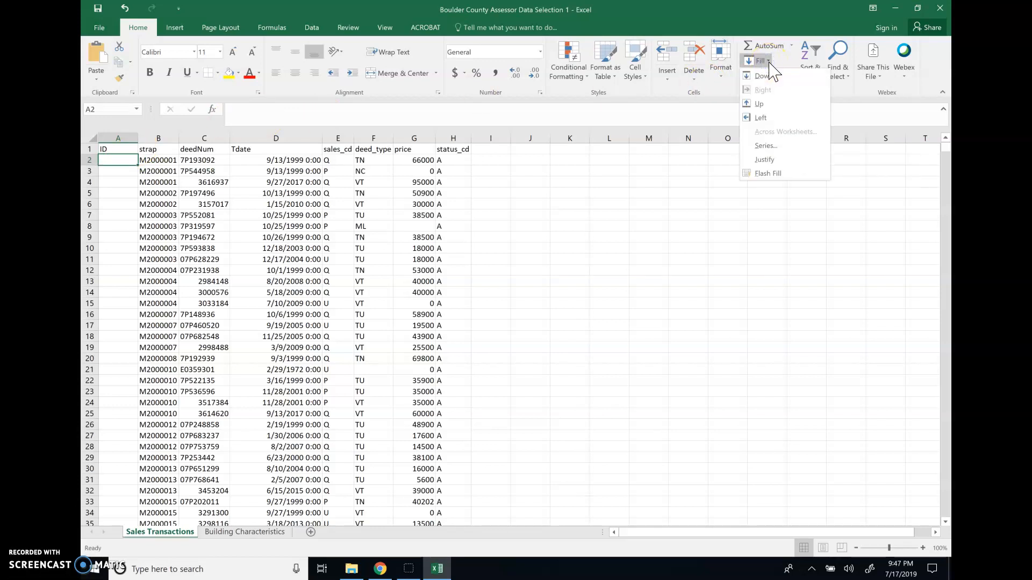
pyautogui.click(772, 150)
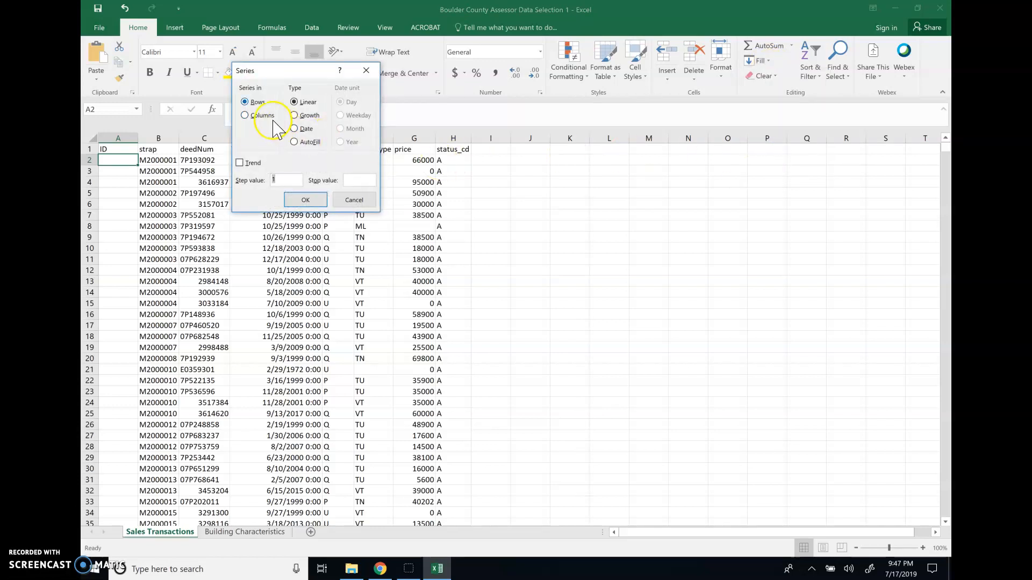
pyautogui.click(244, 116)
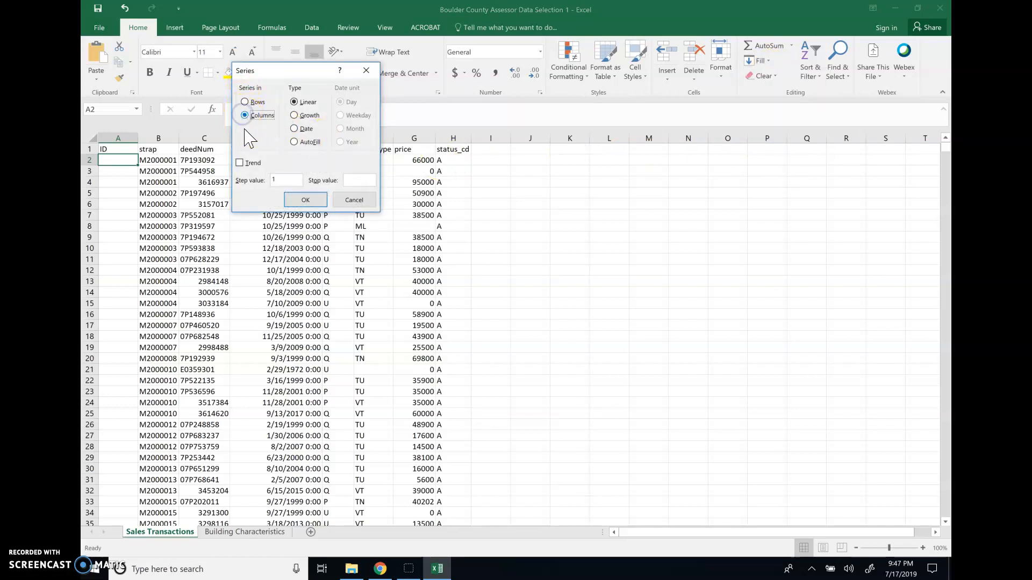
pyautogui.click(355, 180)
pyautogui.write('637057')
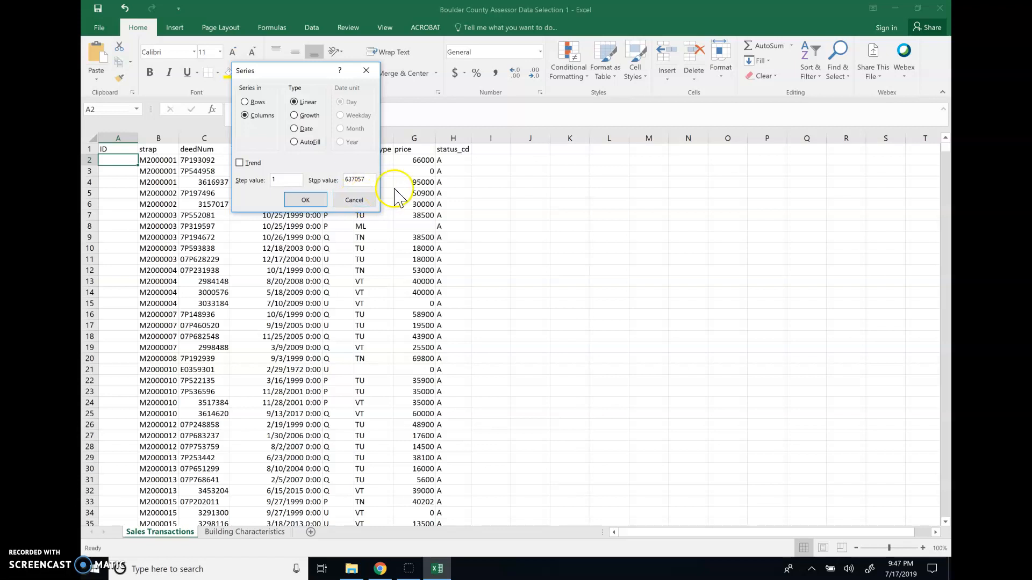
pyautogui.click(306, 201)
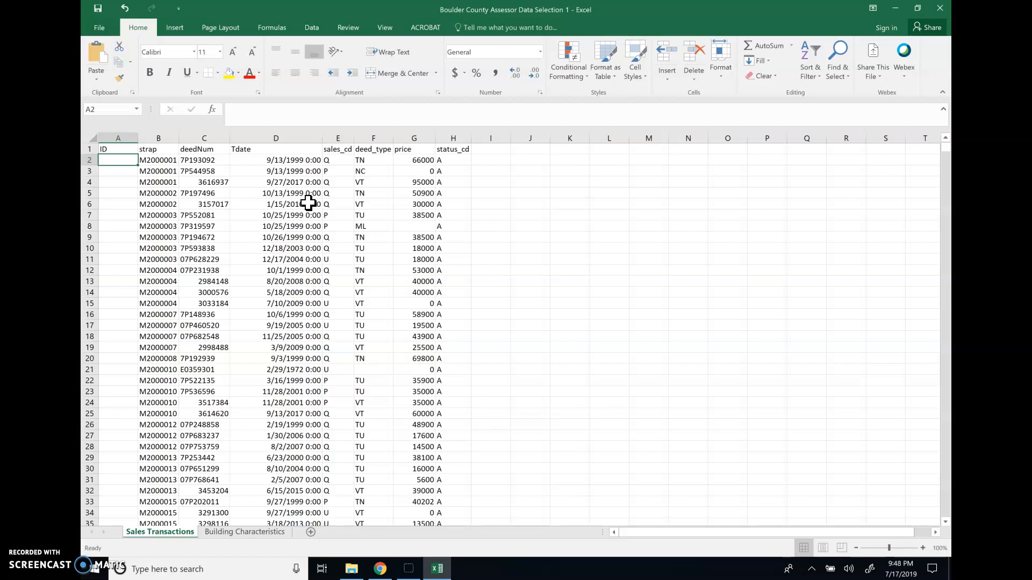
# Delete the surplus numbered rows 637087 to 637101 below the last sales record
pyautogui.hotkey('ctrl', 'Down')
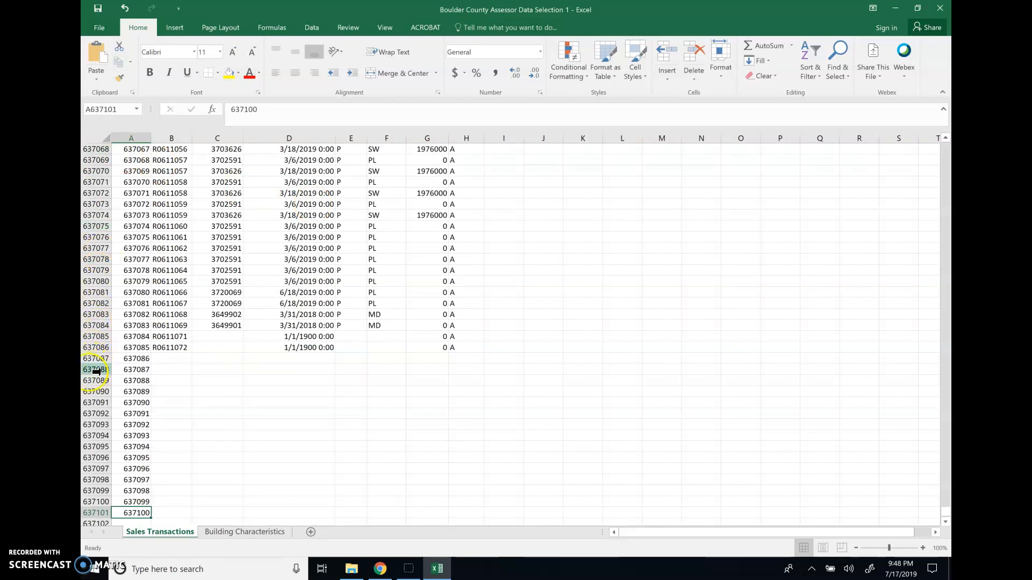
pyautogui.moveTo(97, 359); pyautogui.dragTo(89, 514)
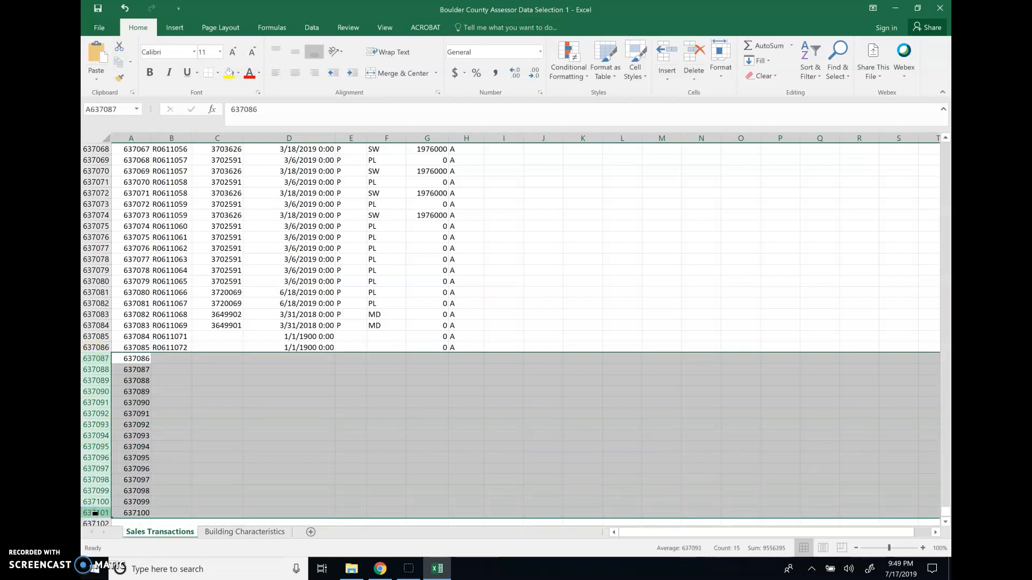
pyautogui.rightClick(90, 465)
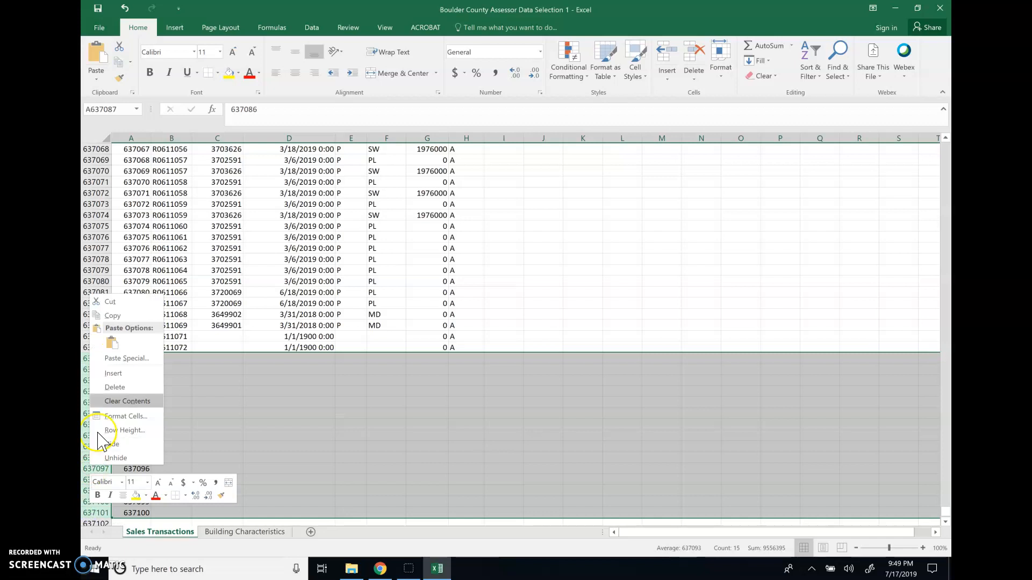
pyautogui.click(106, 389)
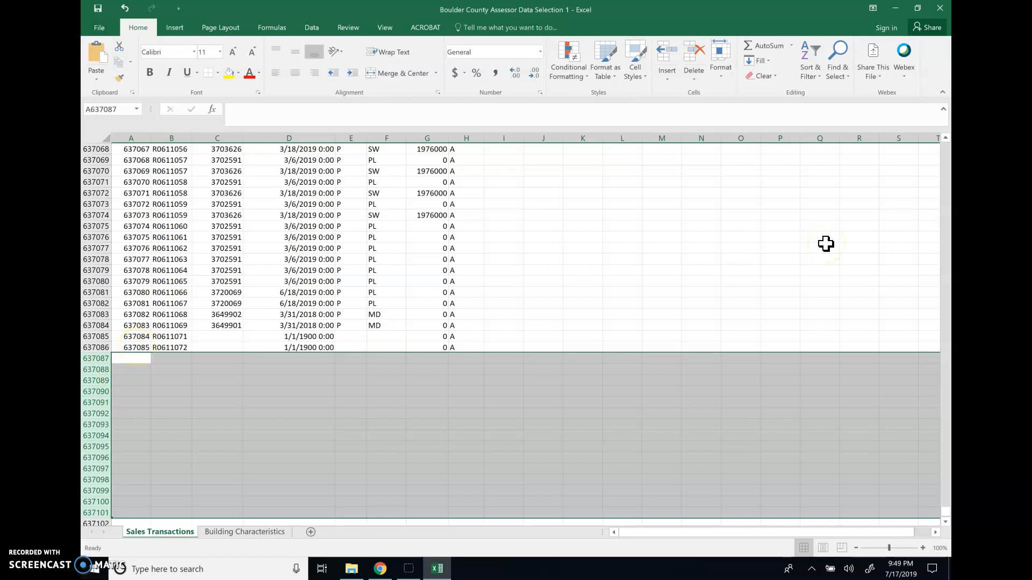
pyautogui.click(782, 259)
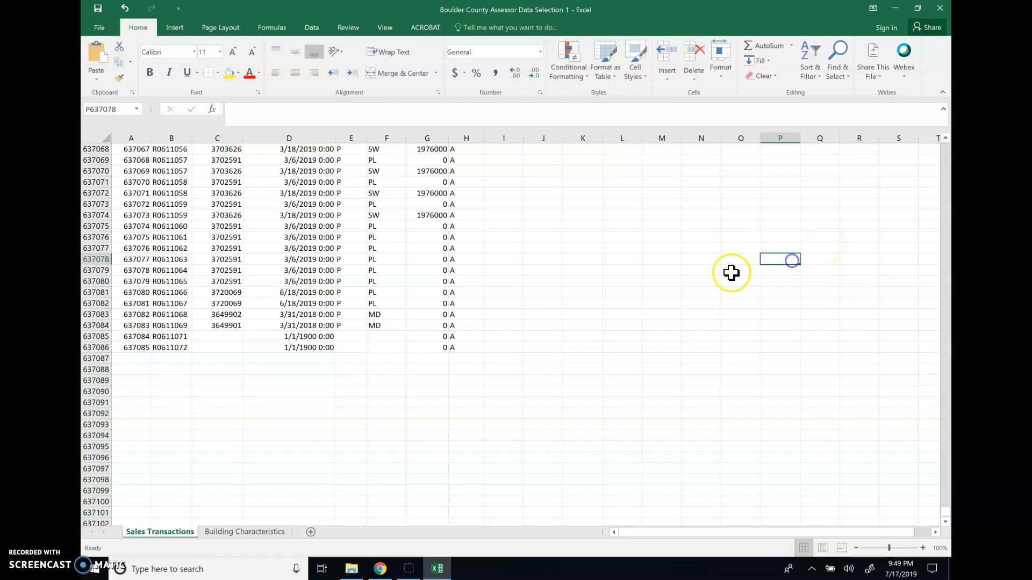
# Return to the ID header cell and save the workbook
pyautogui.click(140, 344)
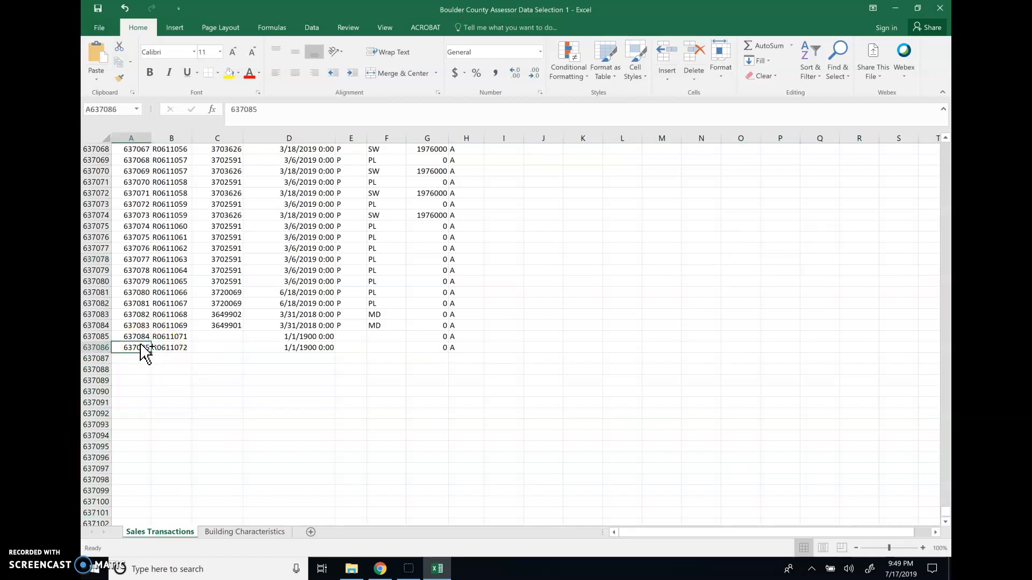
pyautogui.hotkey('ctrl', 'Up')
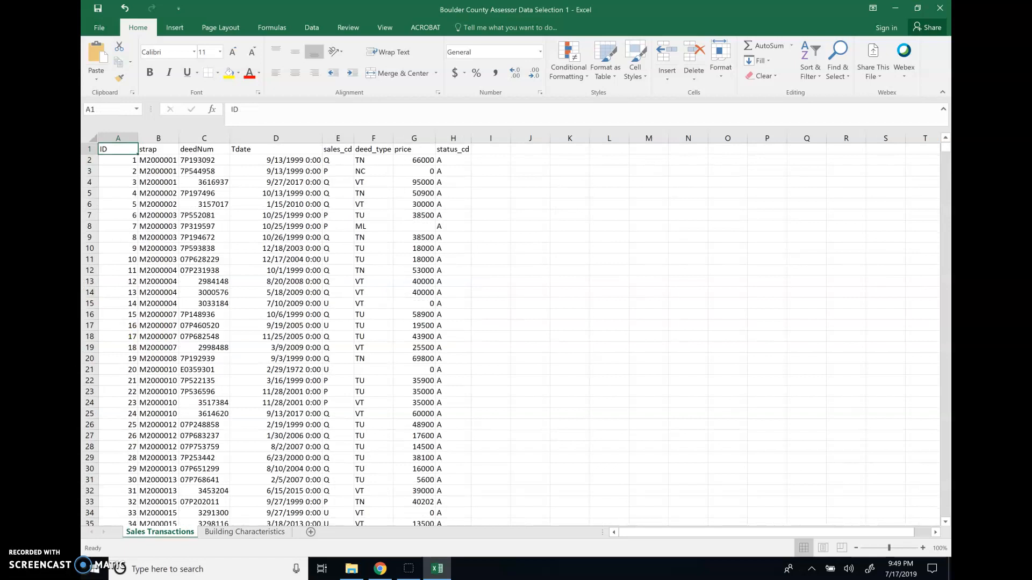
pyautogui.click(99, 13)
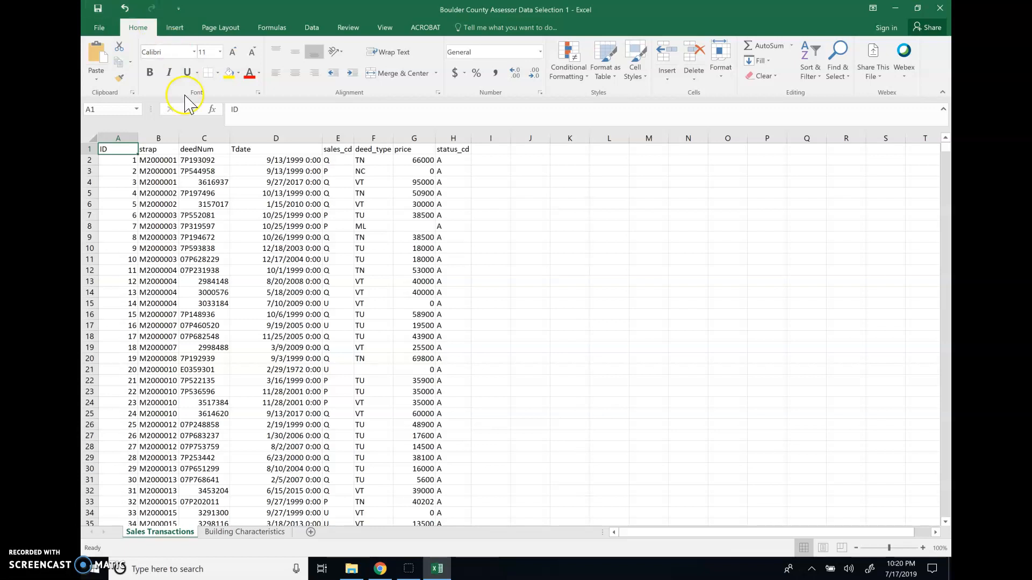
# Delete the deedNum, deed_type and status_cd columns from the Sales Transactions sheet
pyautogui.click(204, 135)
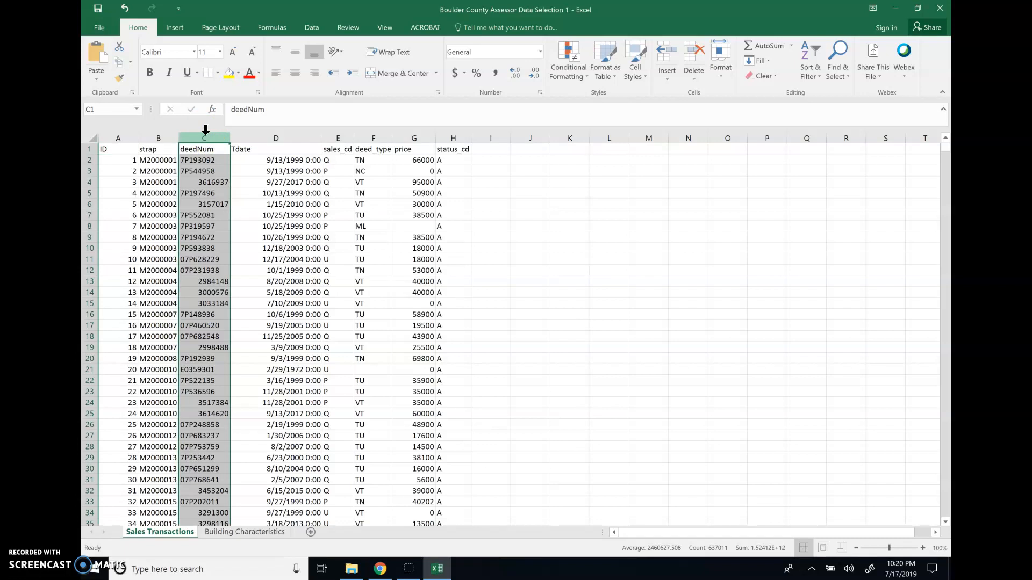
pyautogui.rightClick(206, 134)
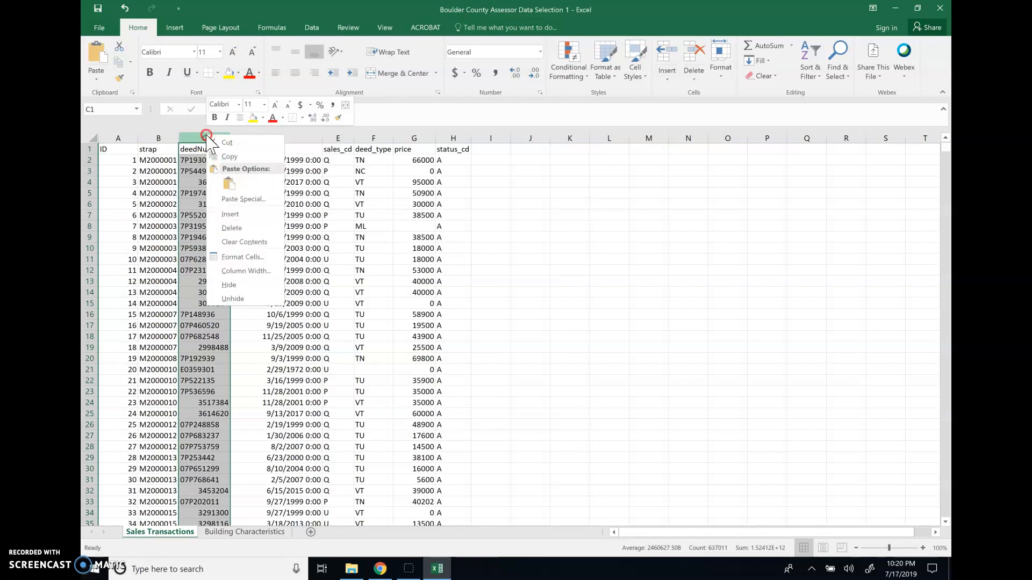
pyautogui.click(235, 228)
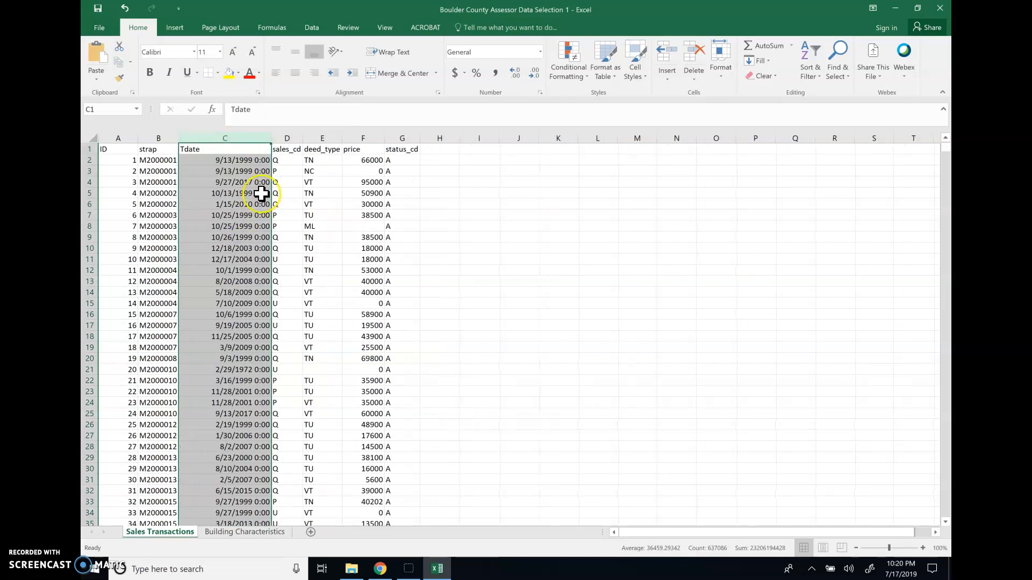
pyautogui.rightClick(322, 136)
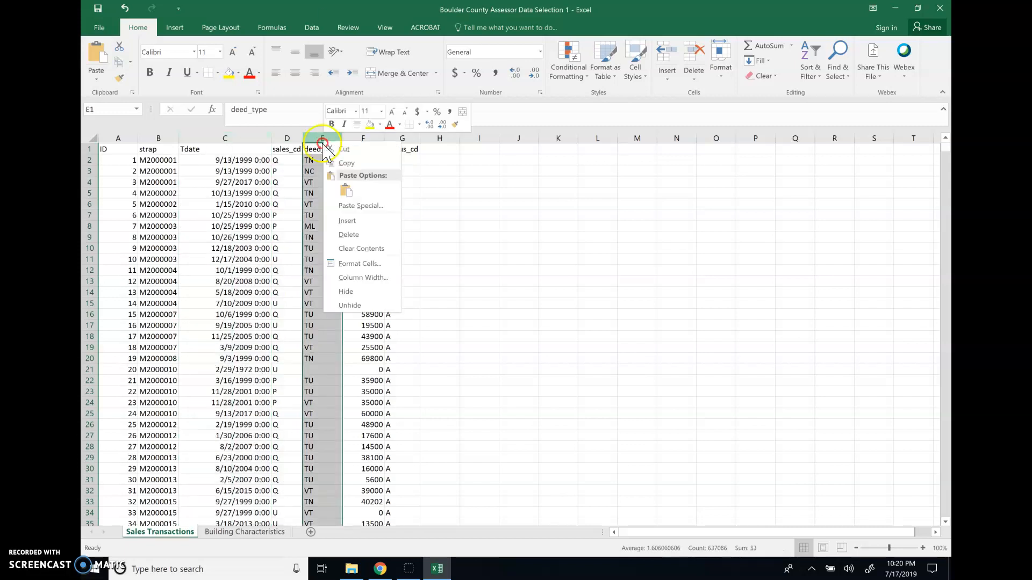
pyautogui.click(340, 235)
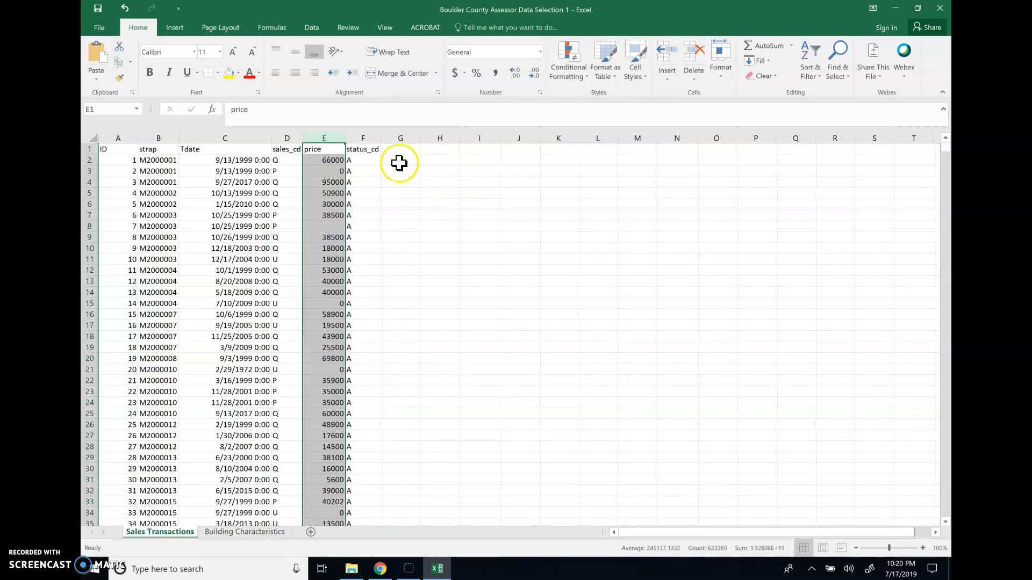
pyautogui.rightClick(365, 134)
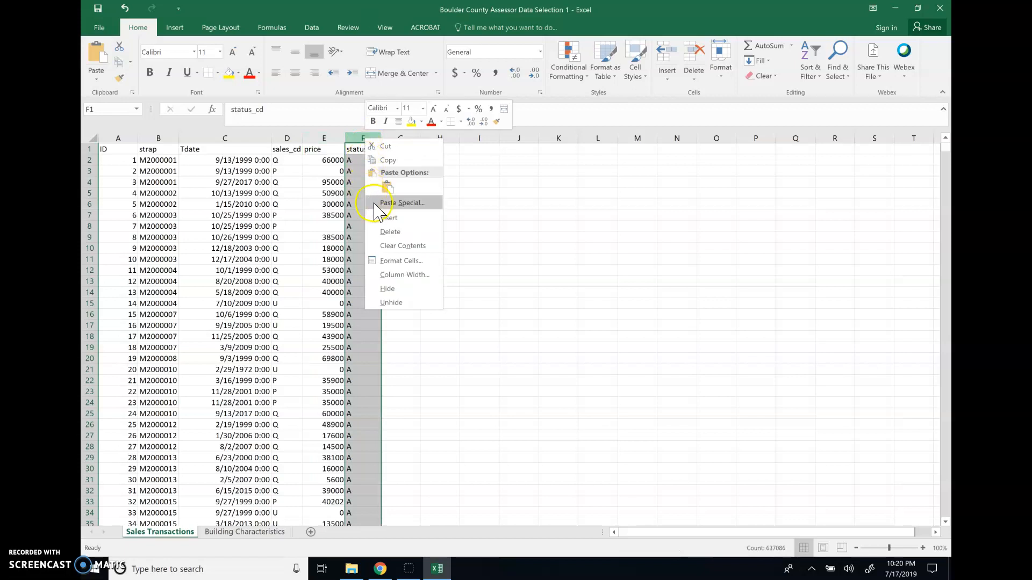
pyautogui.click(390, 232)
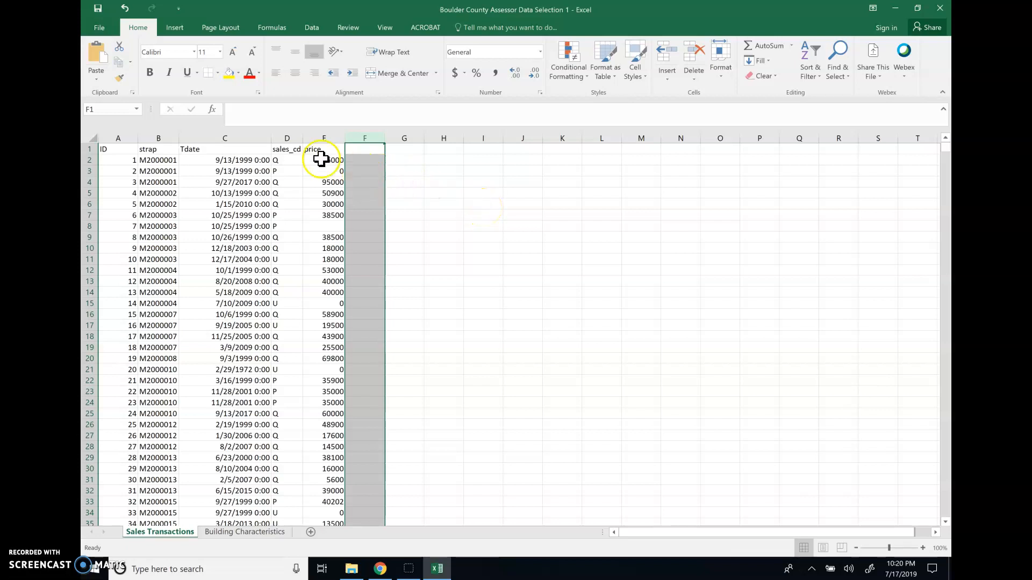
pyautogui.click(124, 149)
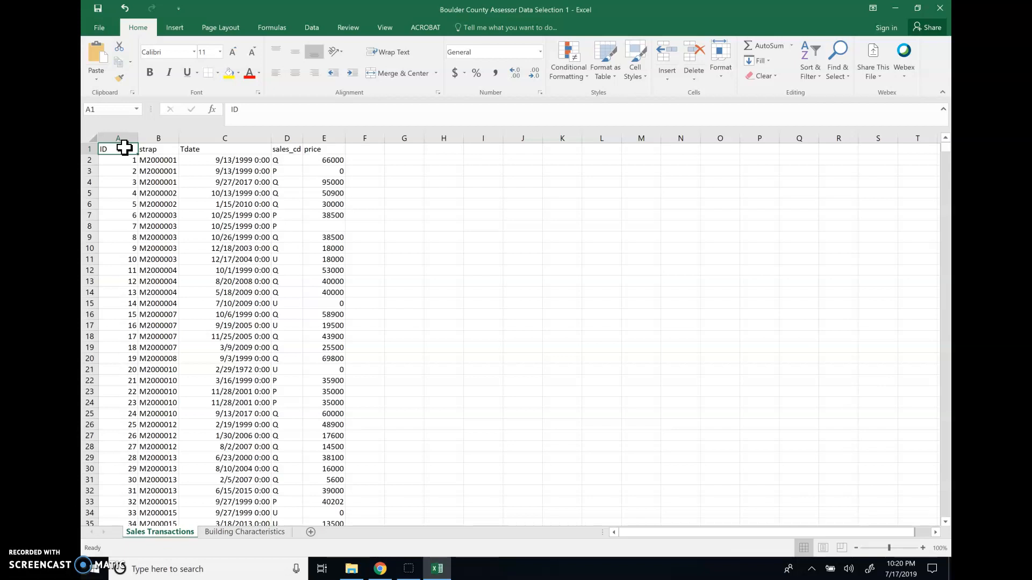
pyautogui.click(317, 30)
pyautogui.click(459, 65)
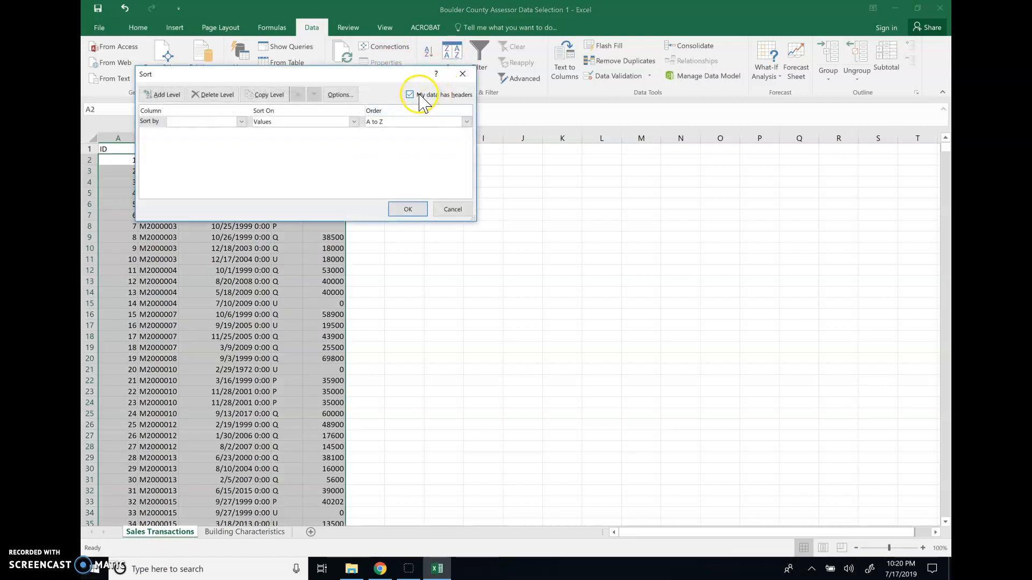
pyautogui.click(240, 122)
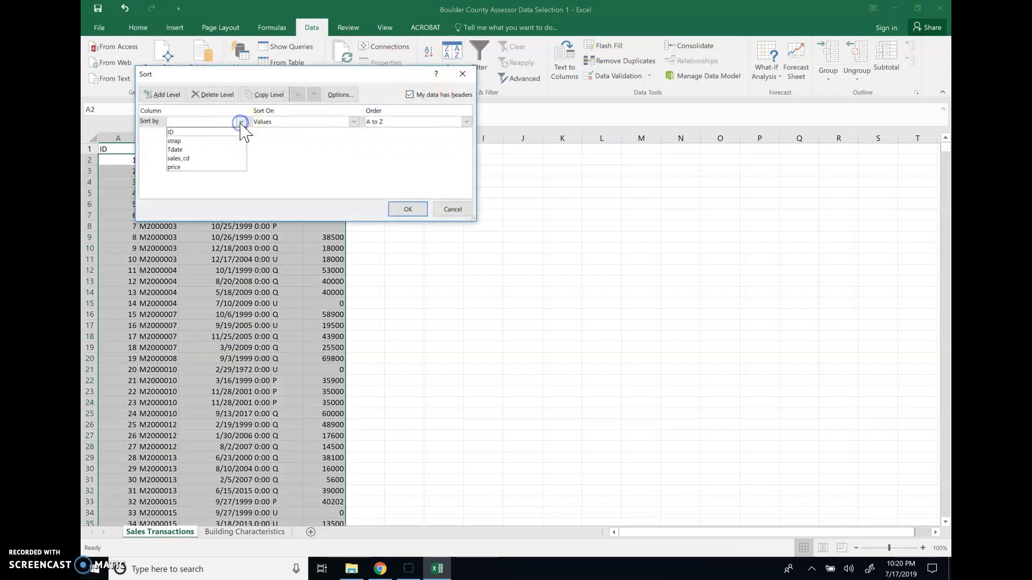
pyautogui.click(200, 159)
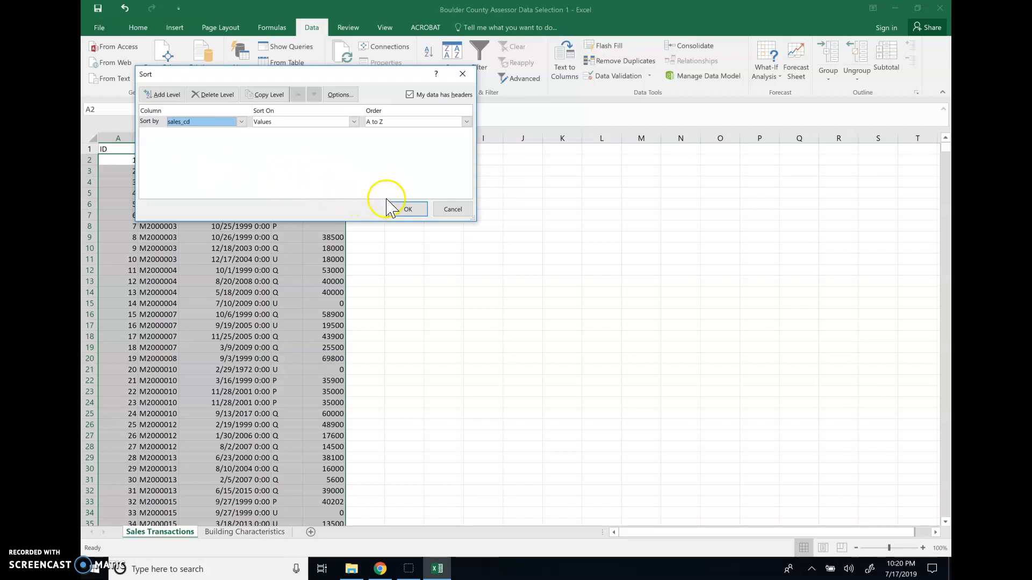
pyautogui.click(440, 209)
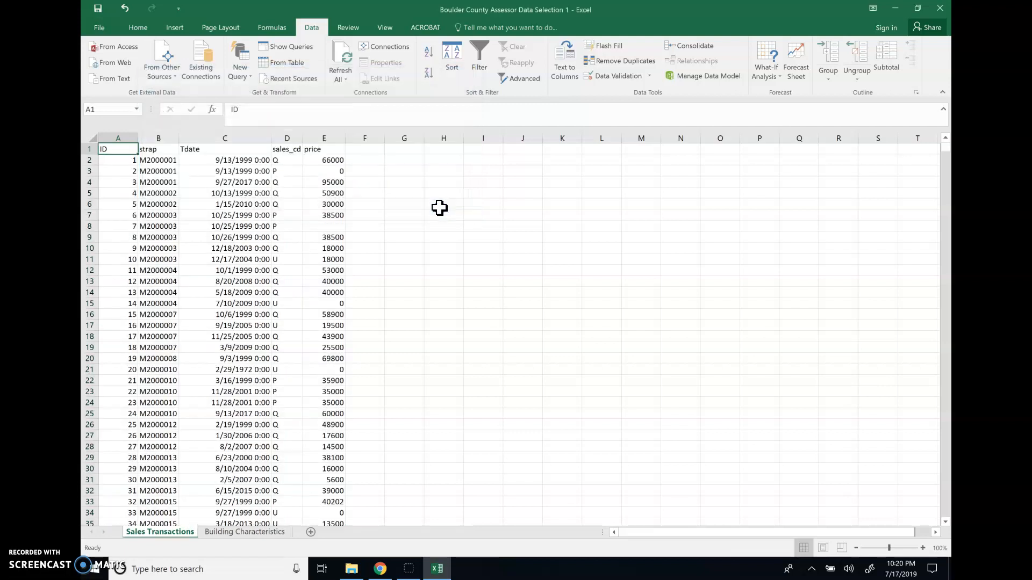
# Add the header Qualified in F1, beside the price column
pyautogui.click(360, 138)
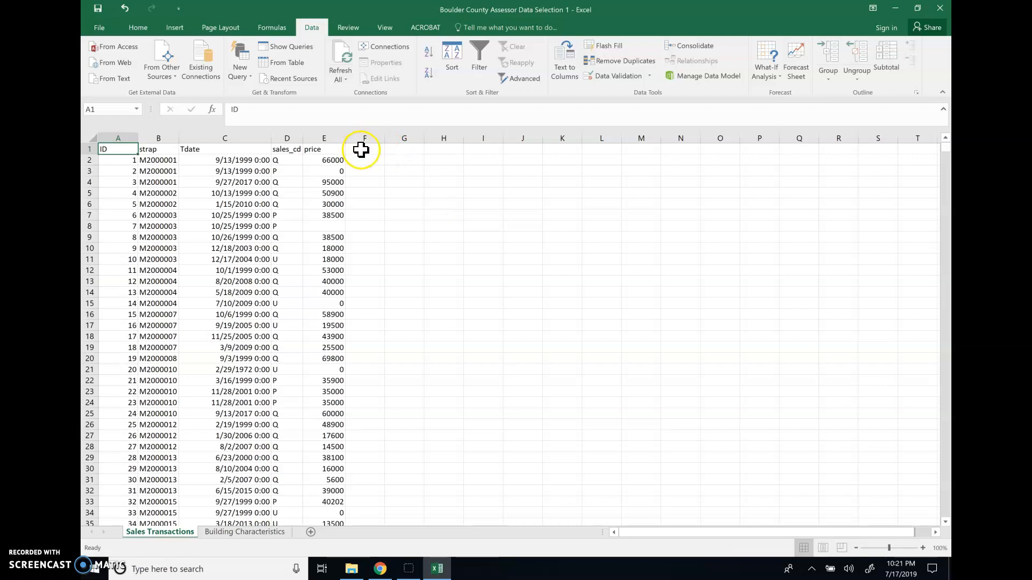
pyautogui.click(361, 150)
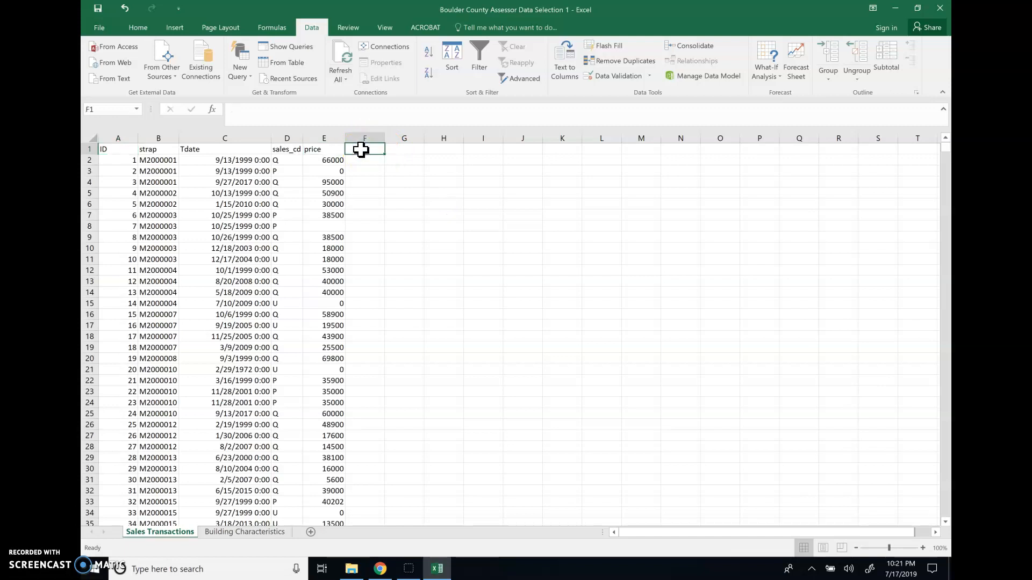
pyautogui.write('q')
pyautogui.press('BackSpace')
pyautogui.write('Qu')
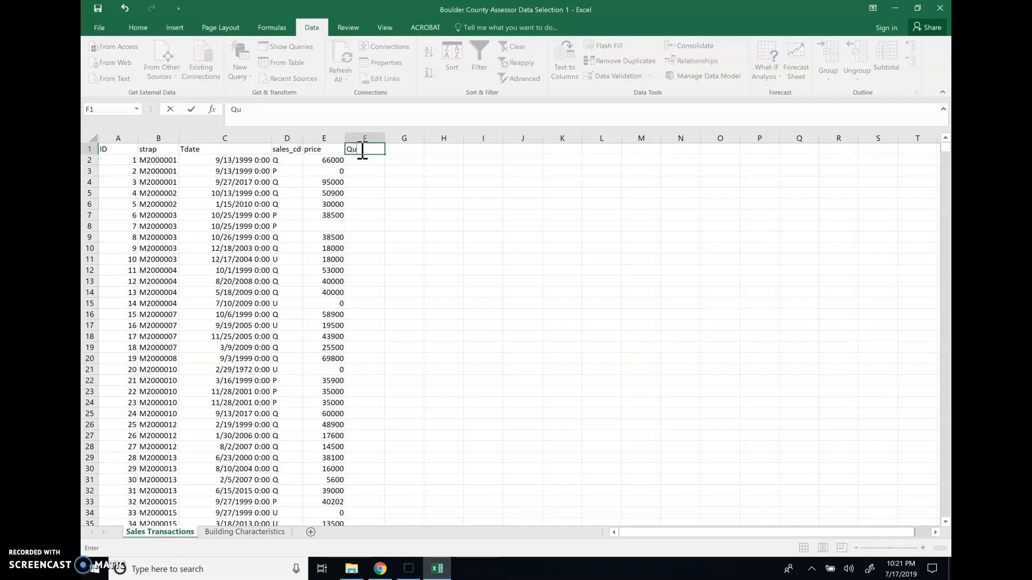
pyautogui.write('alified')
pyautogui.click(363, 158)
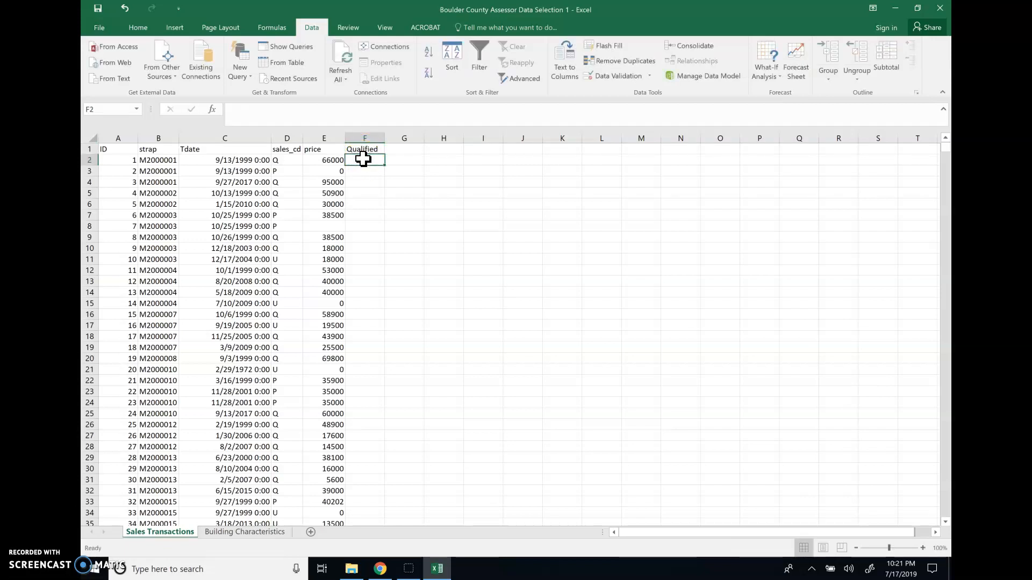
# Enter the formula =IF(D2="Q",1,0) in F2 and fill it down to F3
pyautogui.write('i')
pyautogui.press('BackSpace')
pyautogui.write('=IF(')
pyautogui.click(282, 161)
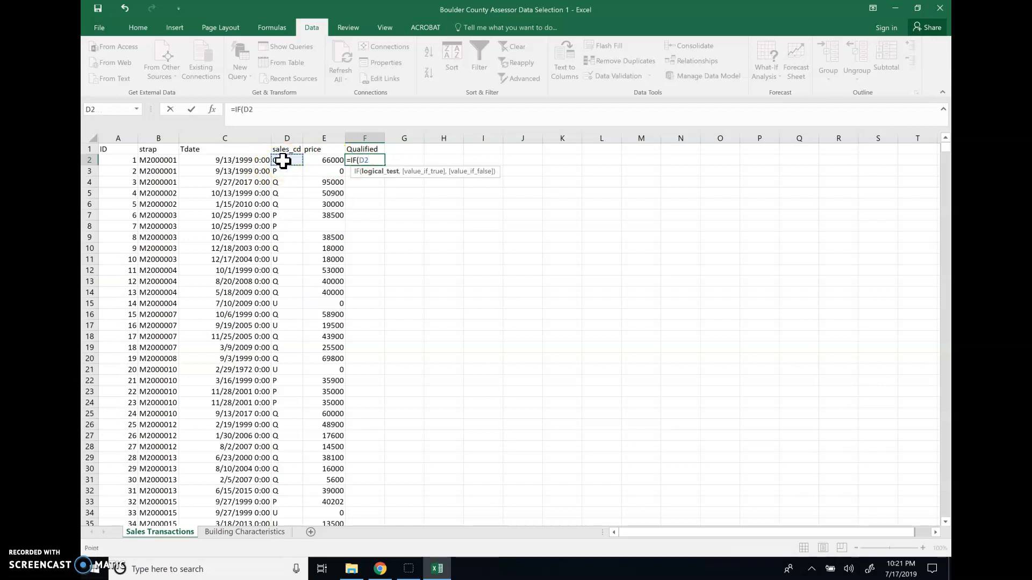
pyautogui.write('="Q",1')
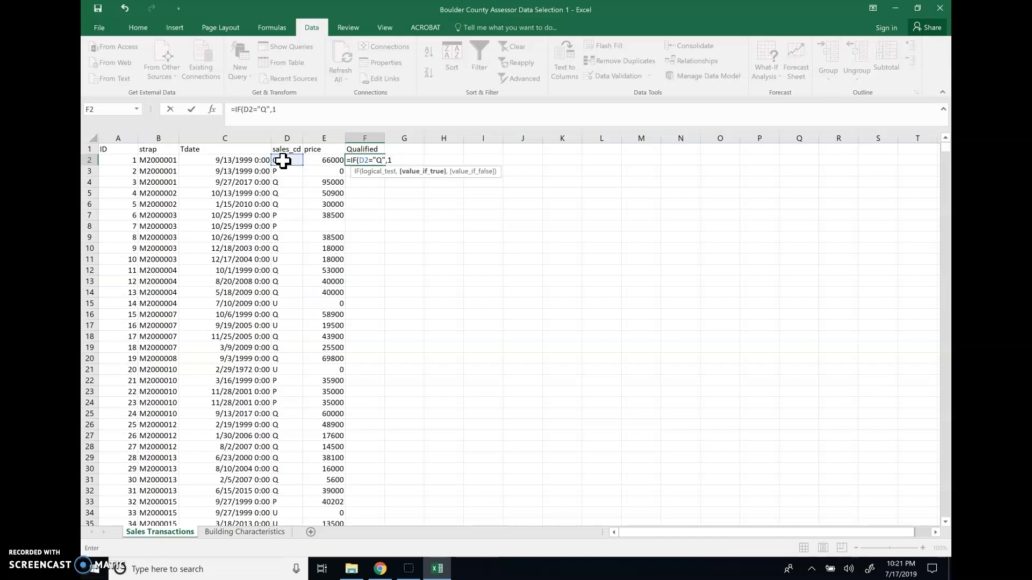
pyautogui.write(',0)')
pyautogui.press('Return')
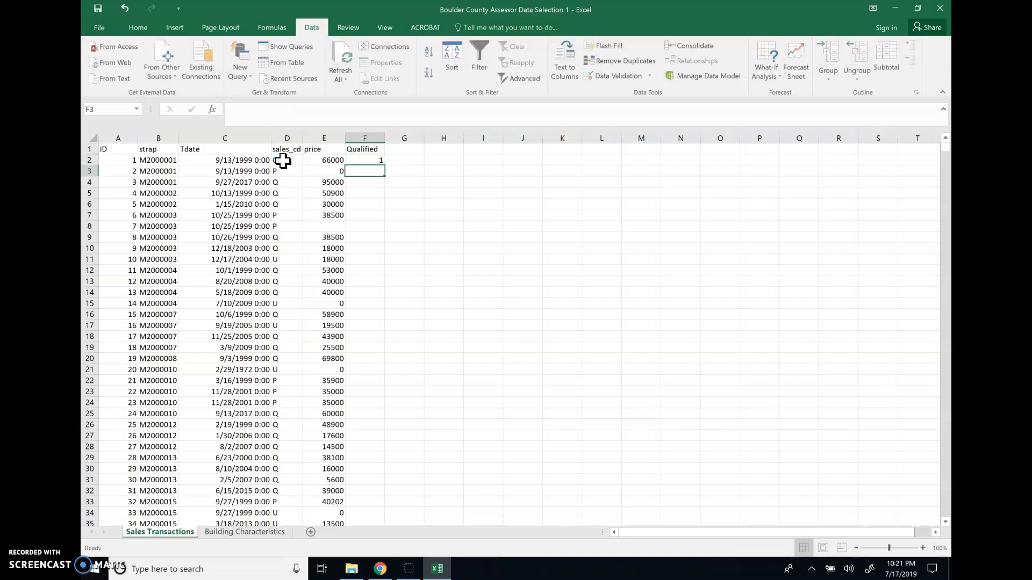
pyautogui.click(375, 159)
pyautogui.moveTo(387, 167); pyautogui.dragTo(387, 174)
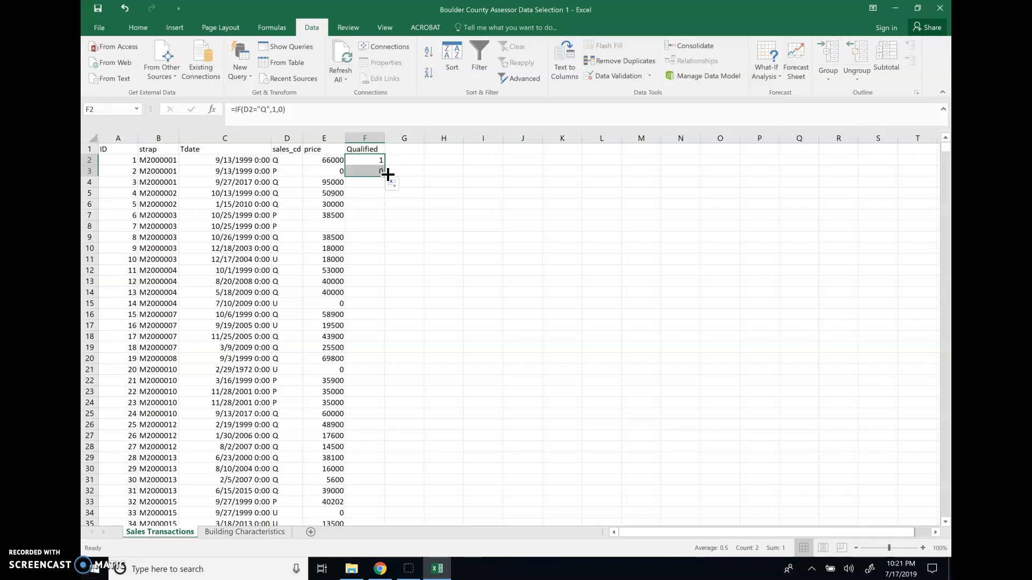
# Copy the Qualified formula from F2 into the range F3:F637087
pyautogui.click(376, 157)
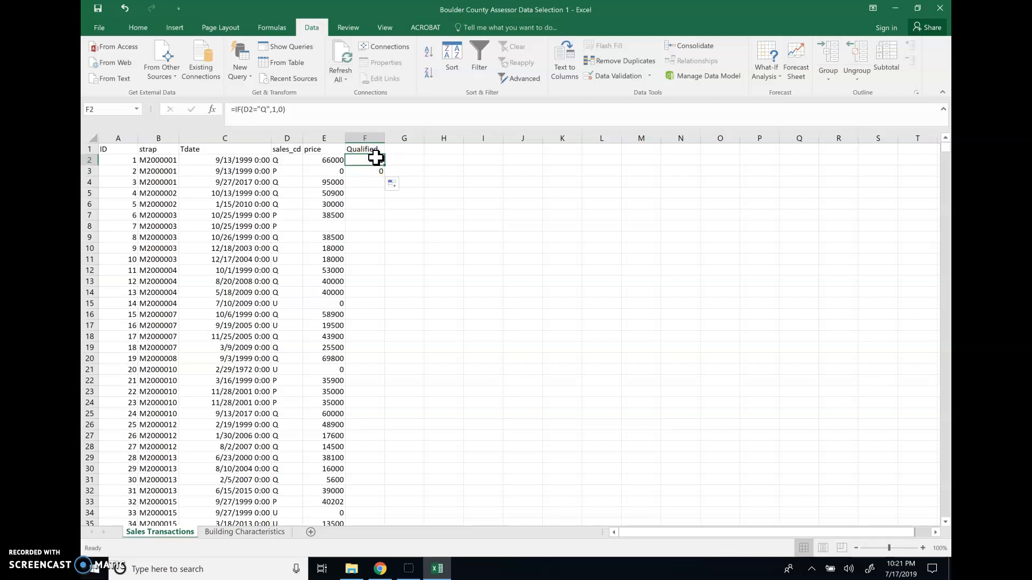
pyautogui.hotkey('ctrl', 'c')
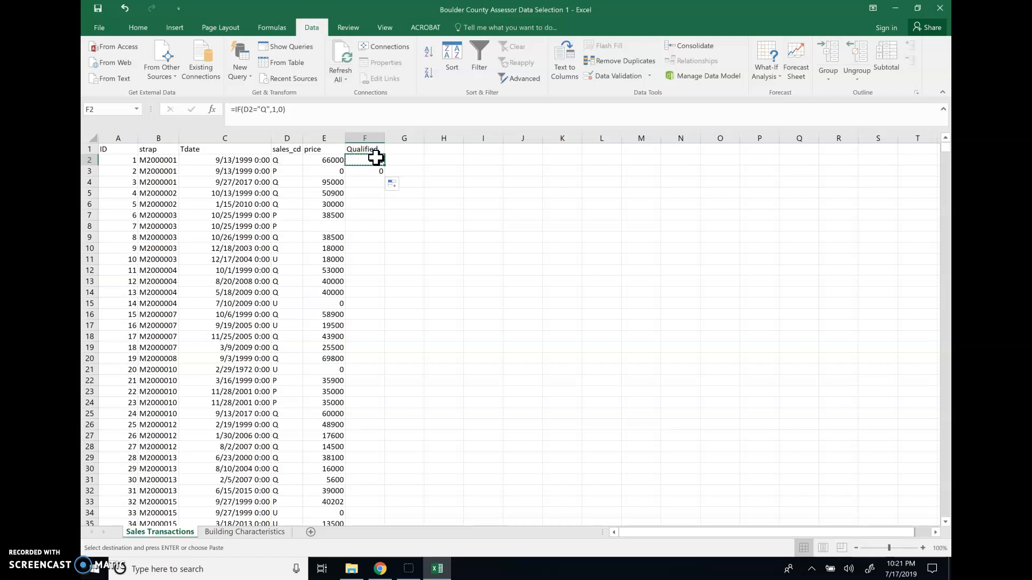
pyautogui.click(368, 132)
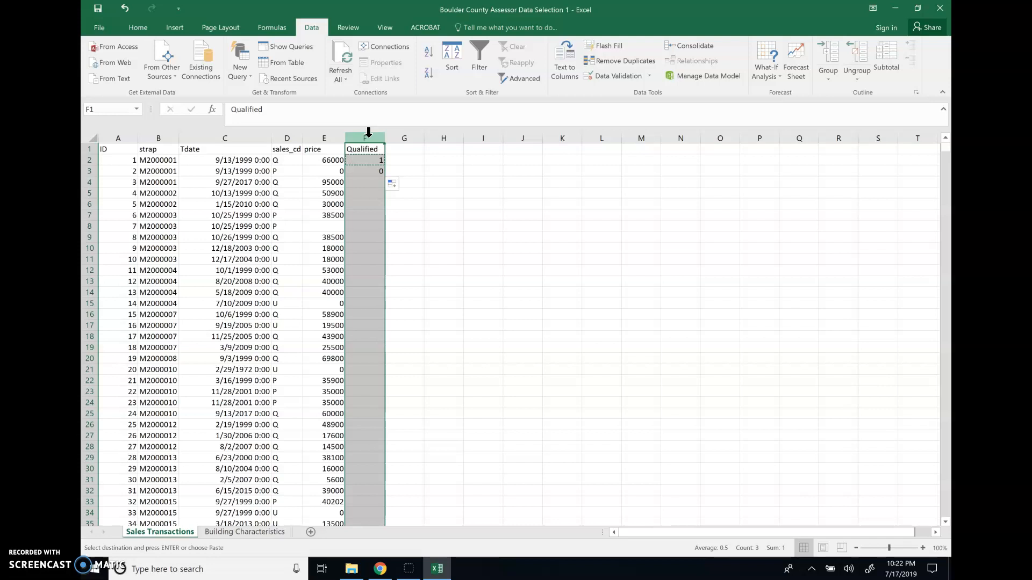
pyautogui.hotkey('ctrl', 'z')
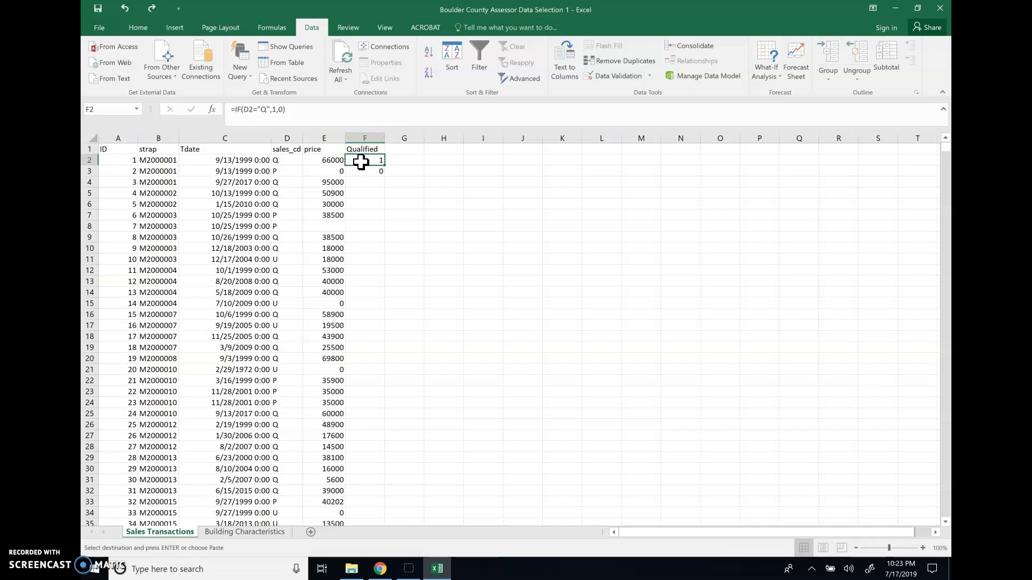
pyautogui.click(138, 109)
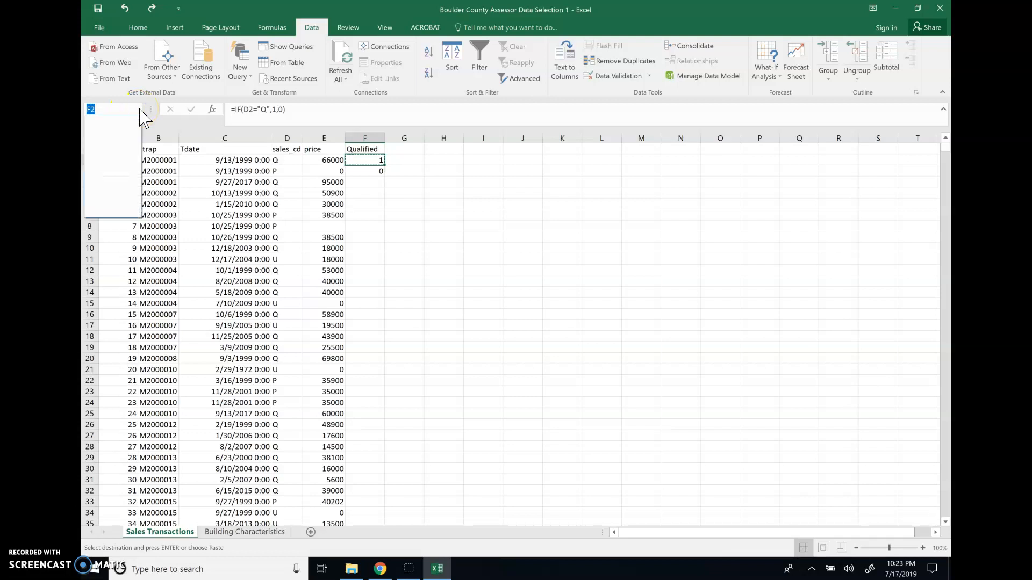
pyautogui.write('F3:F637087')
pyautogui.press('Return')
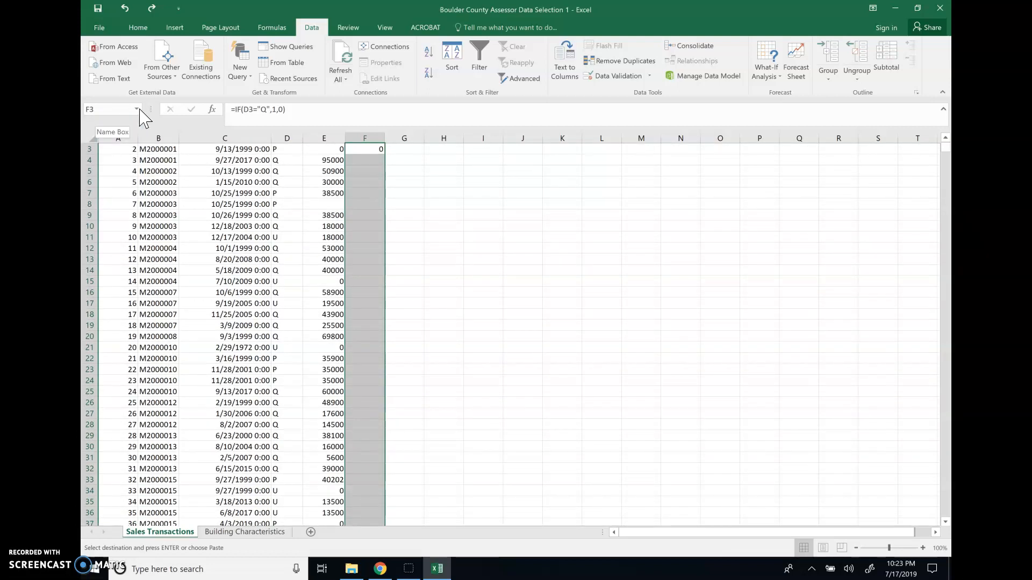
pyautogui.hotkey('ctrl', 'v')
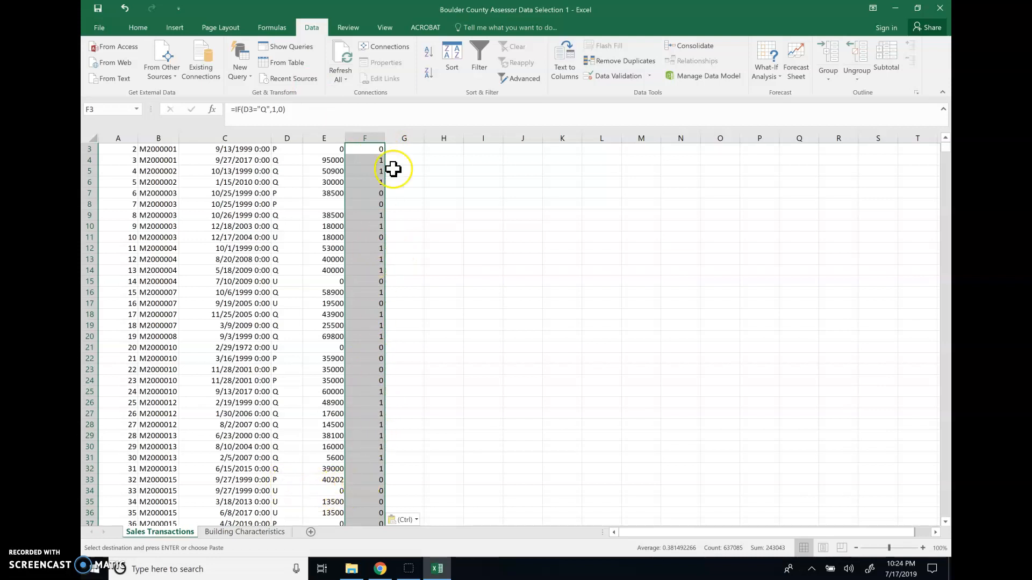
# Clear the surplus formula in F637087 below the last sales record and return to the Qualified header cell
pyautogui.click(373, 148)
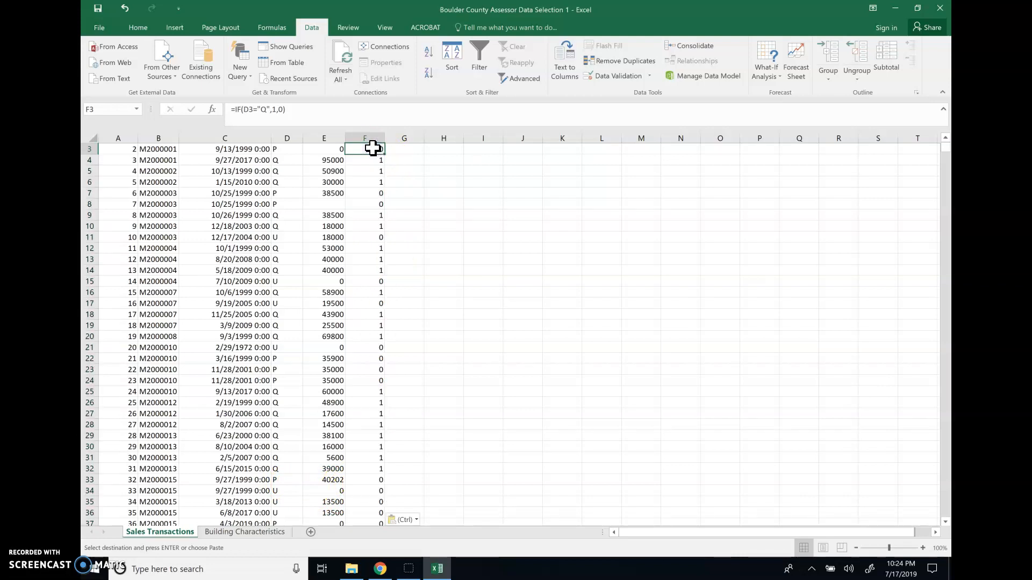
pyautogui.hotkey('ctrl', 'Down')
pyautogui.press('Down')
pyautogui.press('Up')
pyautogui.hotkey('ctrl', 'v')
pyautogui.press('Escape')
pyautogui.press('Delete')
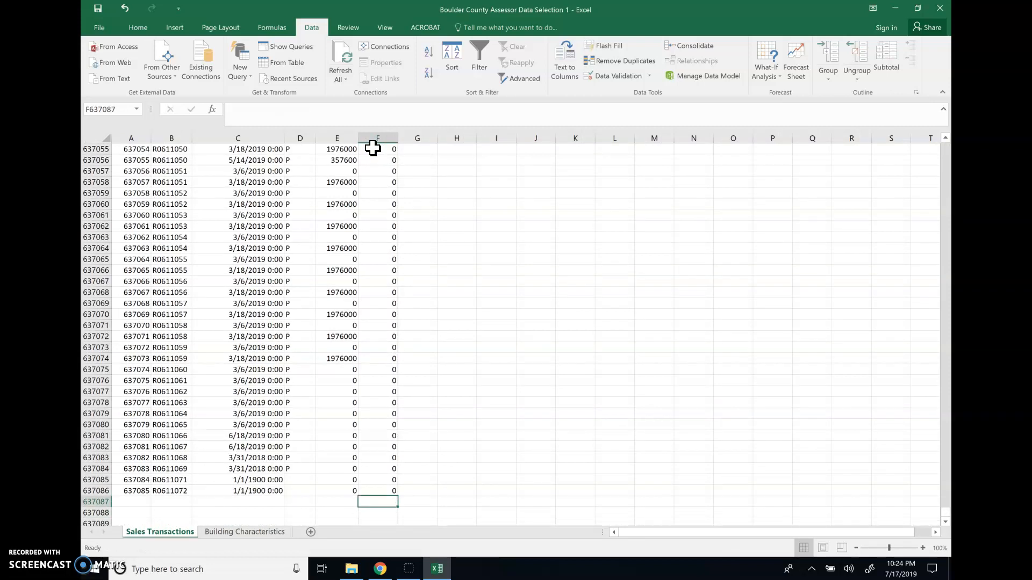
pyautogui.press('Up')
pyautogui.hotkey('ctrl', 'Up')
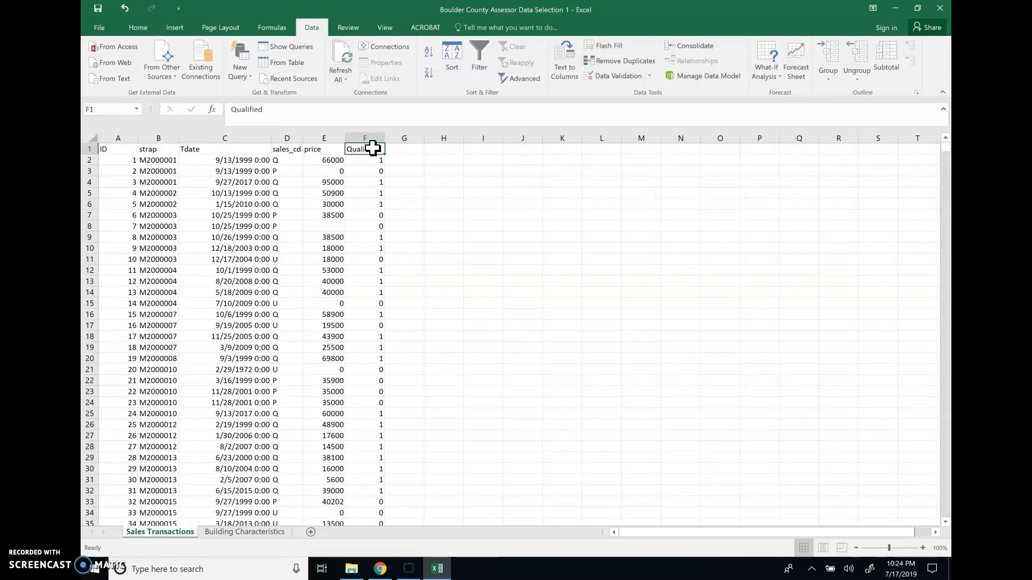
# Replace the Qualified formulas from F2 to the last record with pasted values and number formatting, and check several cells
pyautogui.press('Down')
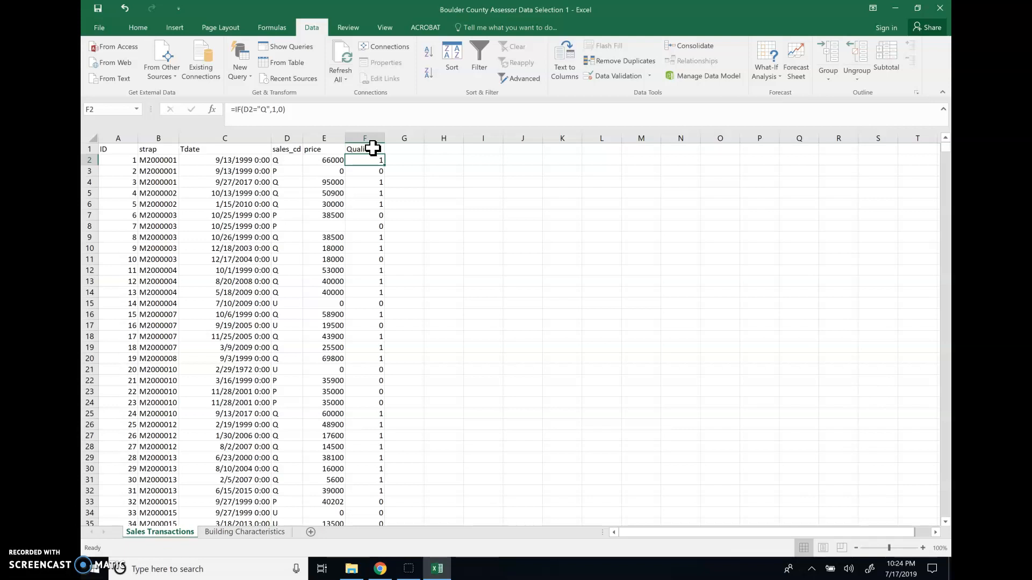
pyautogui.hotkey('ctrl', 'shift', 'Down')
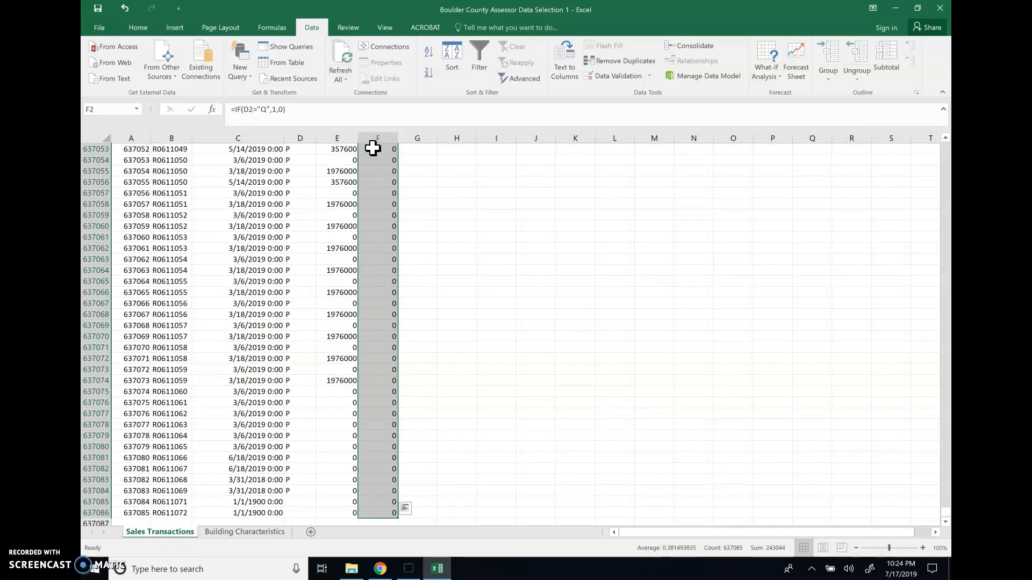
pyautogui.hotkey('ctrl', 'q')
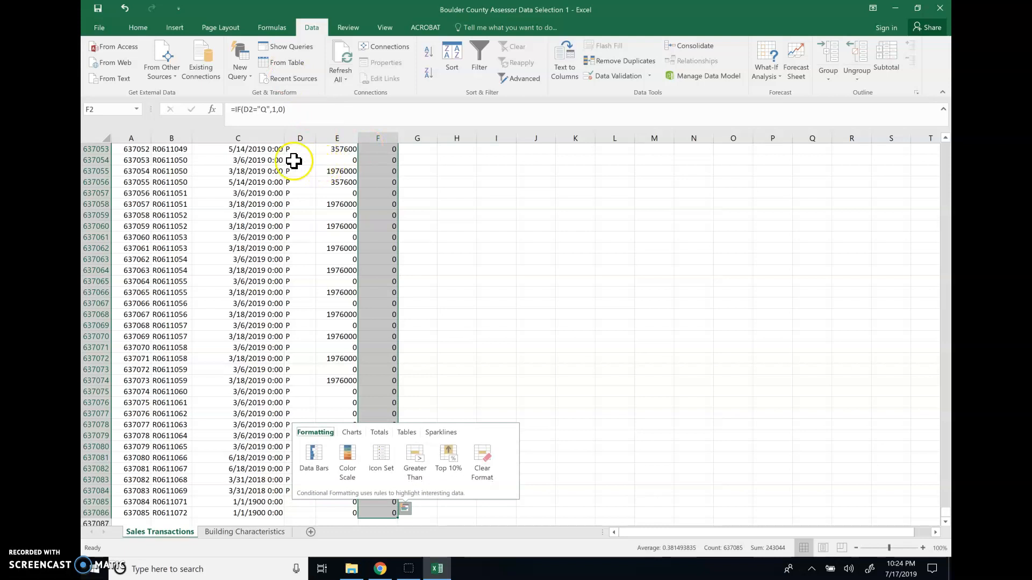
pyautogui.click(138, 28)
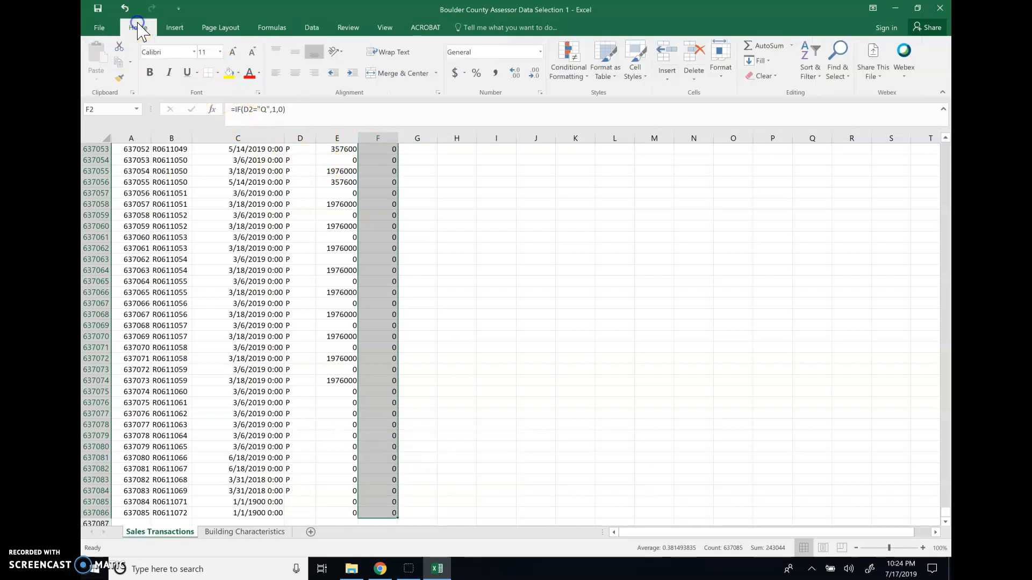
pyautogui.click(117, 67)
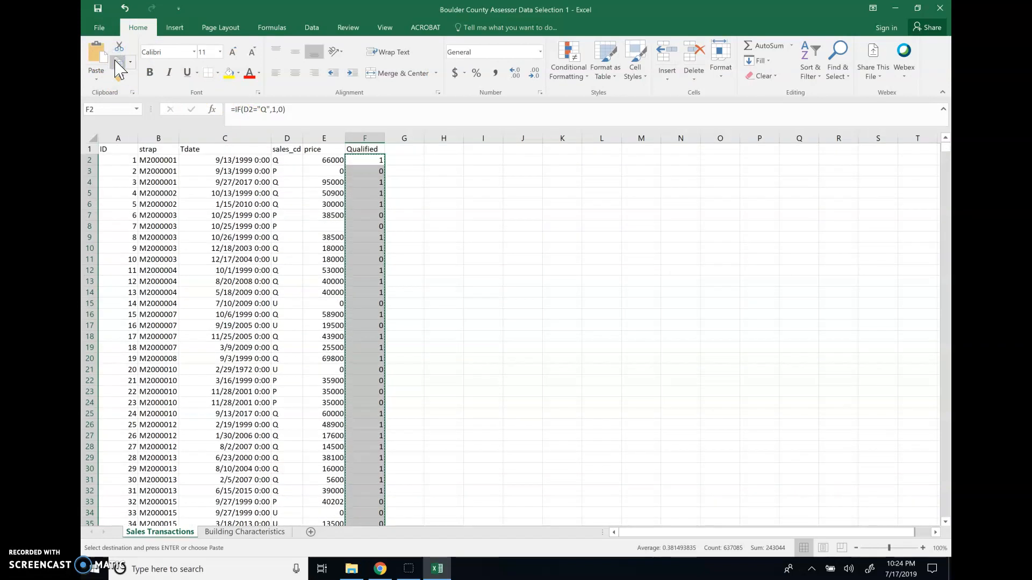
pyautogui.click(100, 83)
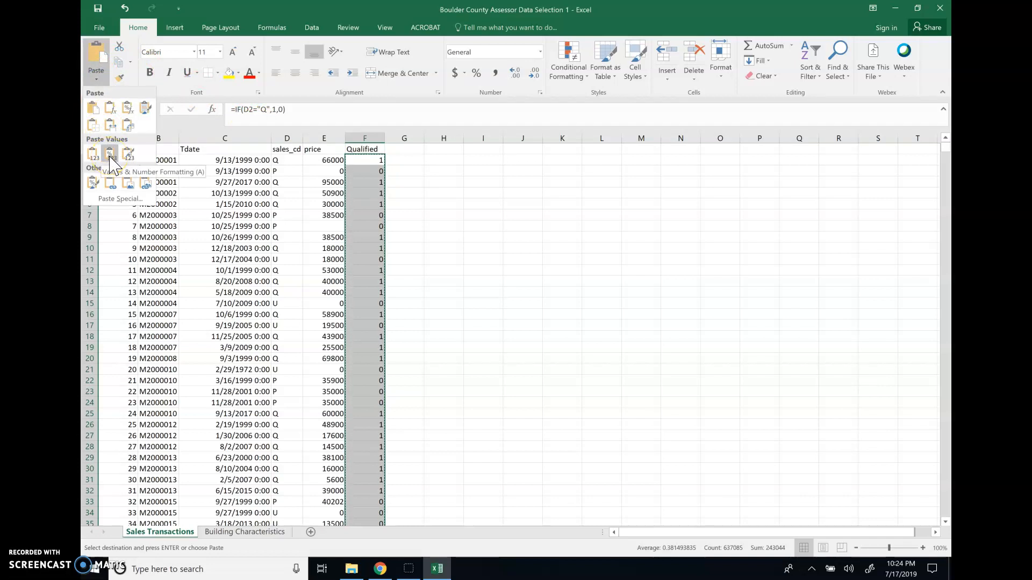
pyautogui.click(110, 160)
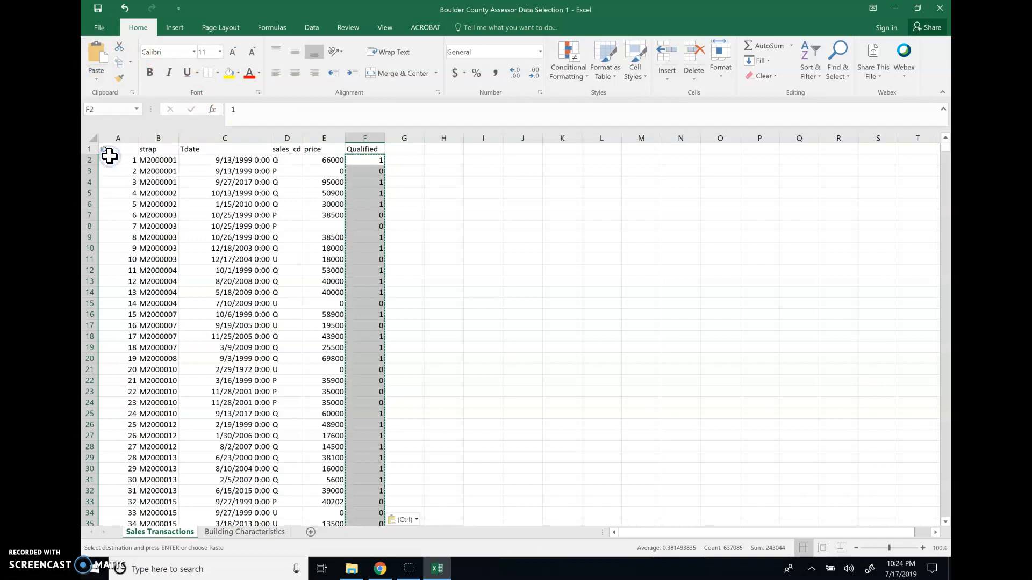
pyautogui.click(356, 170)
pyautogui.click(366, 183)
pyautogui.click(366, 215)
pyautogui.click(372, 159)
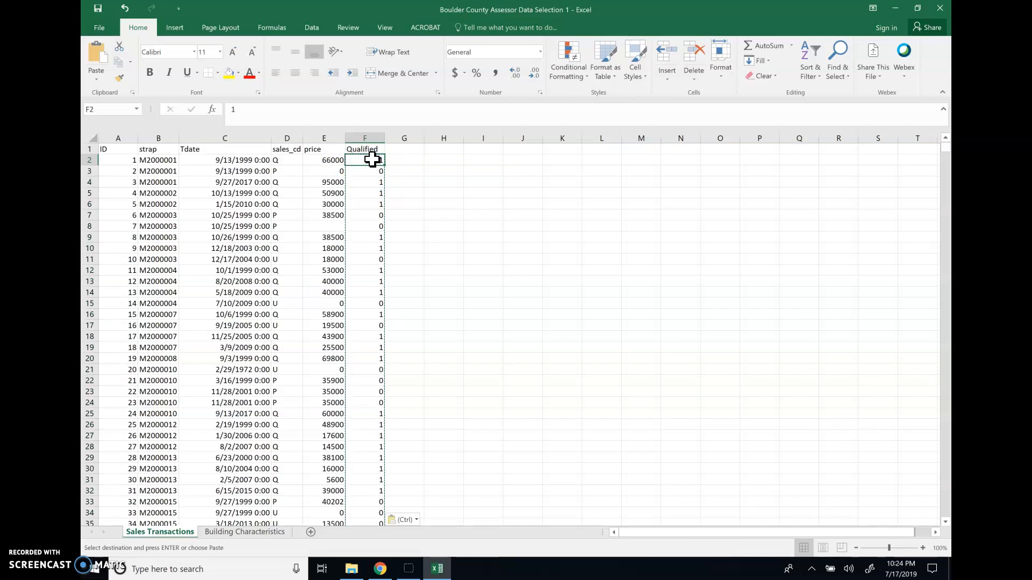
# Delete the sales_cd column and return to the ID header cell
pyautogui.click(293, 132)
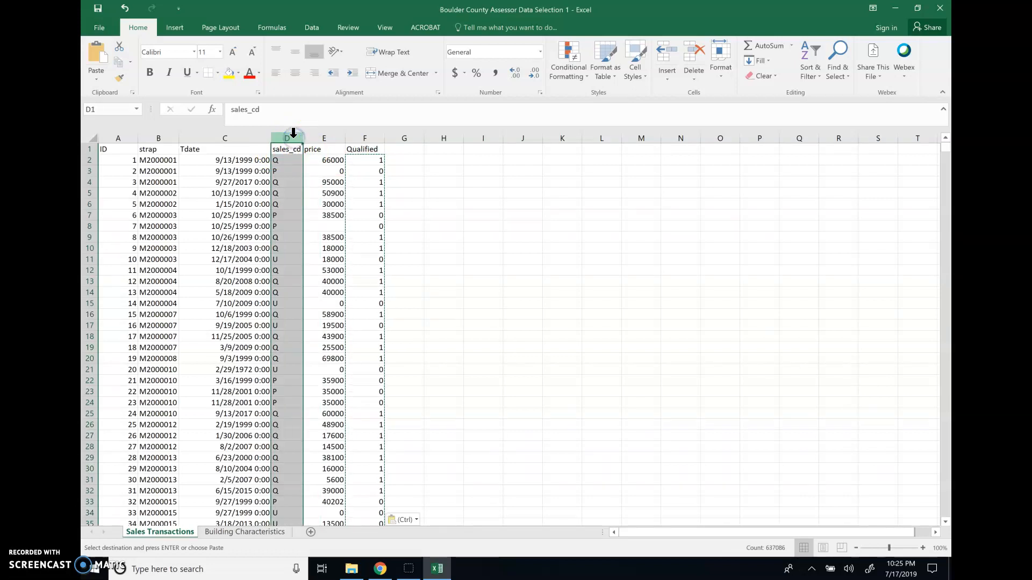
pyautogui.rightClick(293, 133)
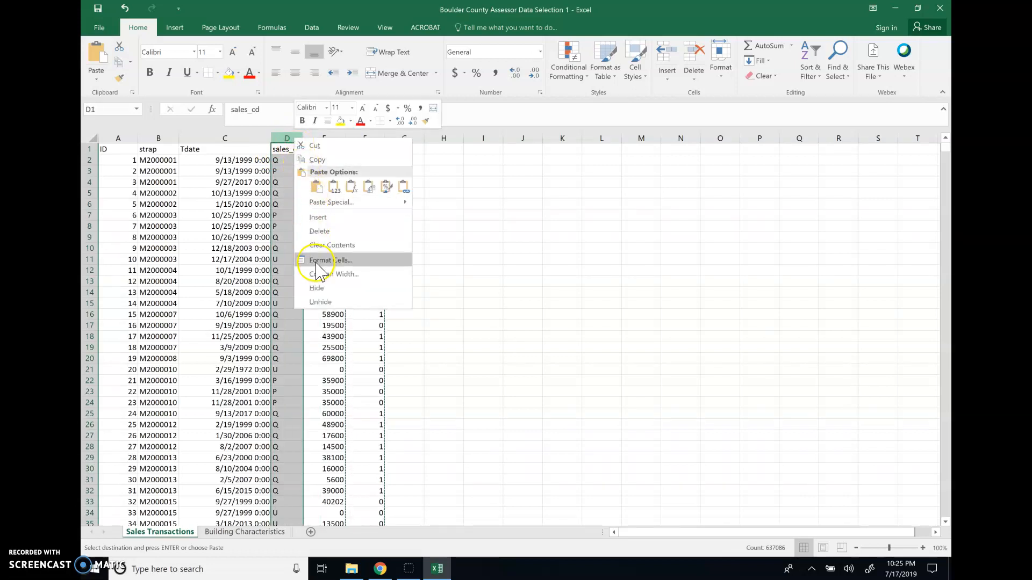
pyautogui.click(319, 231)
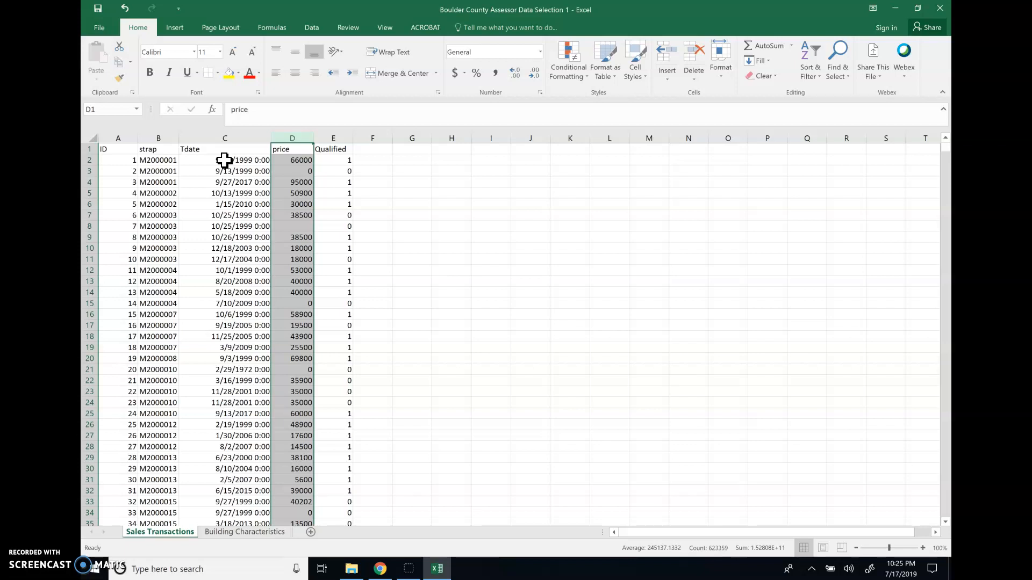
pyautogui.click(119, 150)
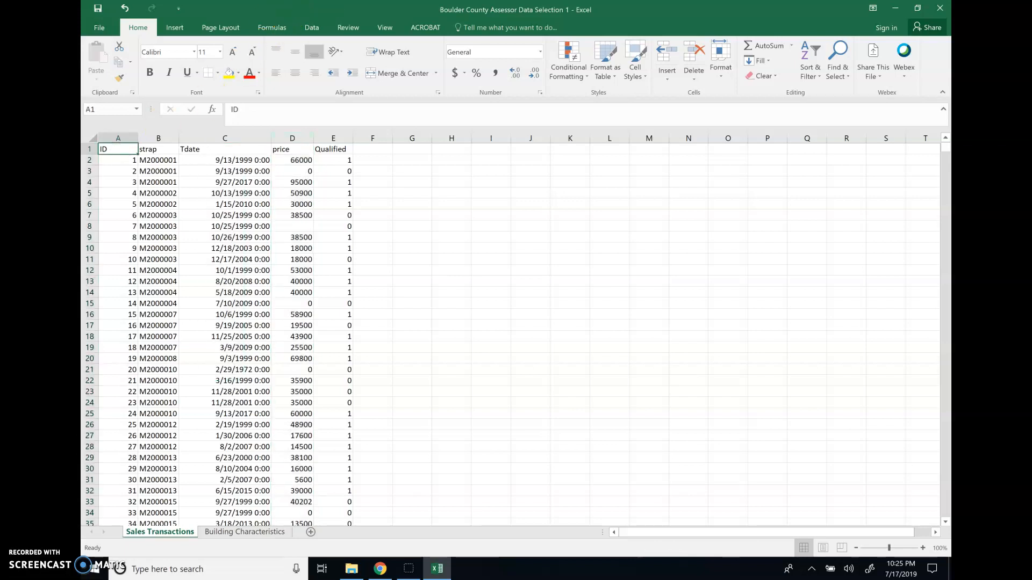
# Sort the sales transactions by the Qualified column from largest to smallest
pyautogui.click(312, 27)
pyautogui.click(464, 63)
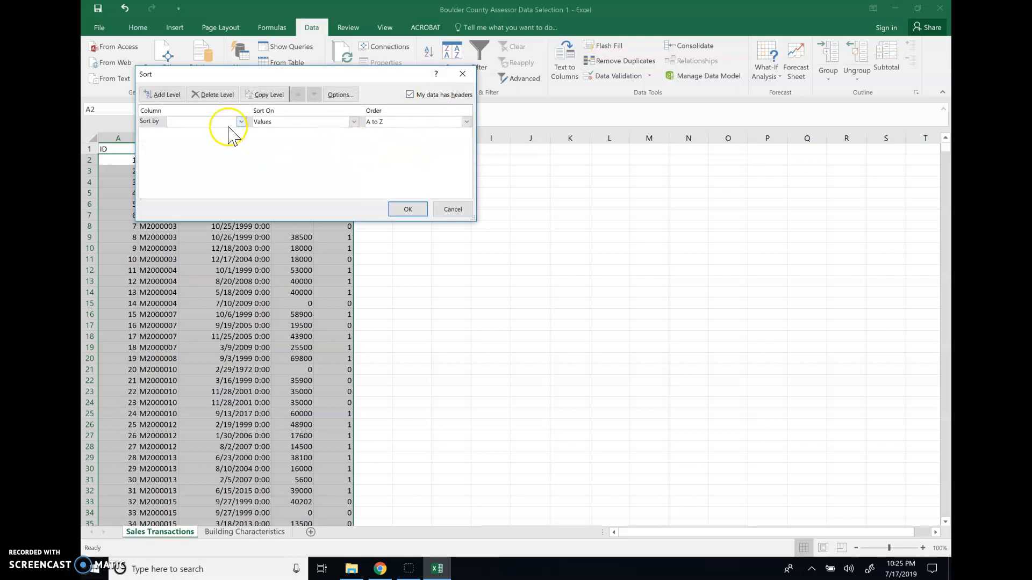
pyautogui.click(241, 121)
pyautogui.click(190, 167)
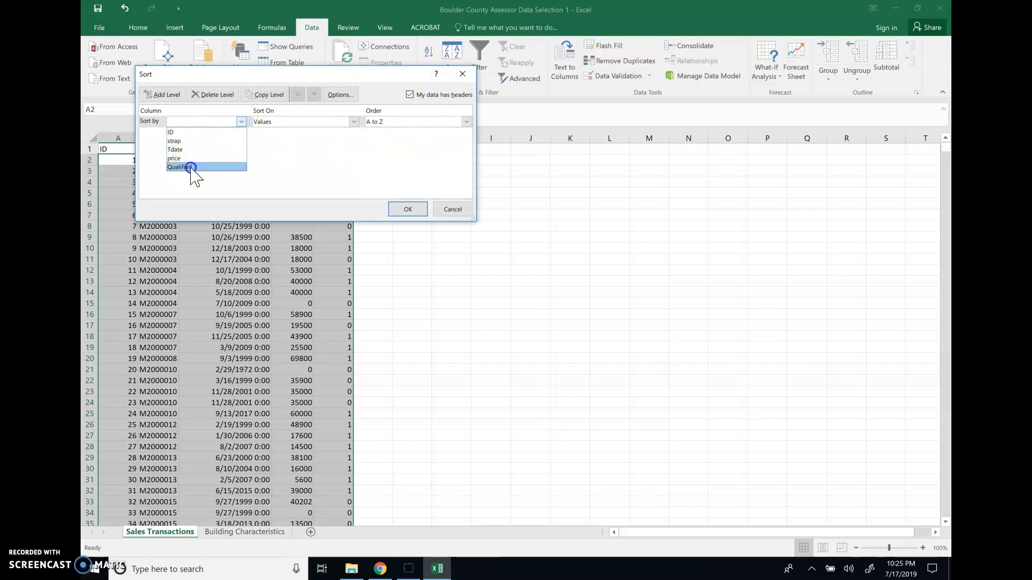
pyautogui.click(466, 122)
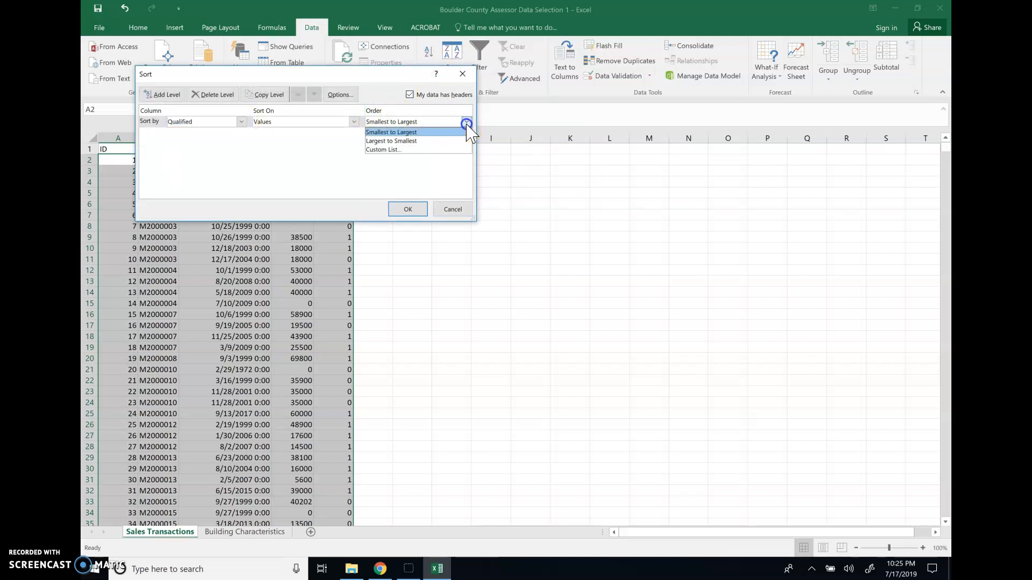
pyautogui.click(433, 141)
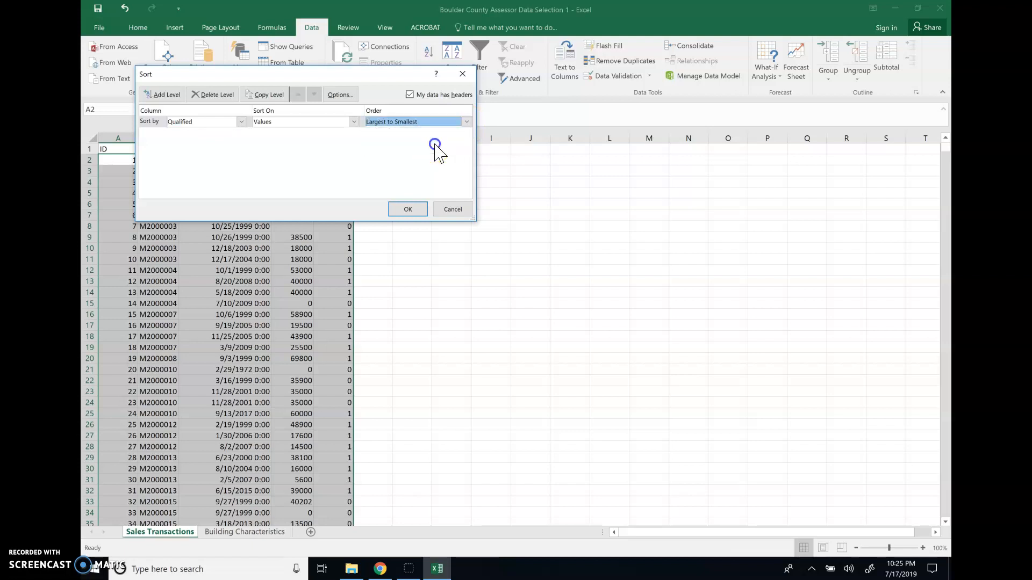
pyautogui.click(412, 211)
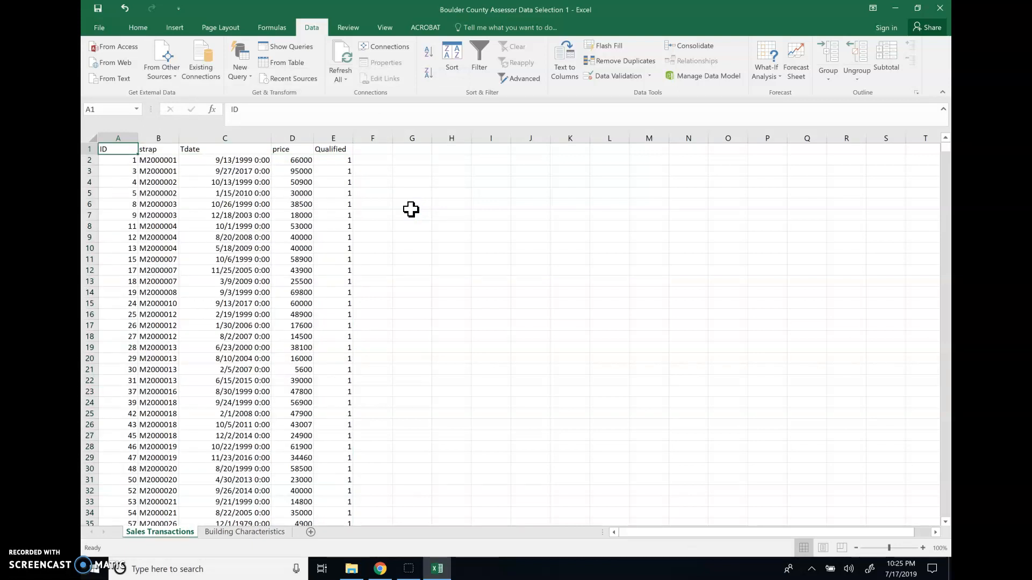
# Page through the sorted sales records from row 2 and examine the Qualified values
pyautogui.press('Down')
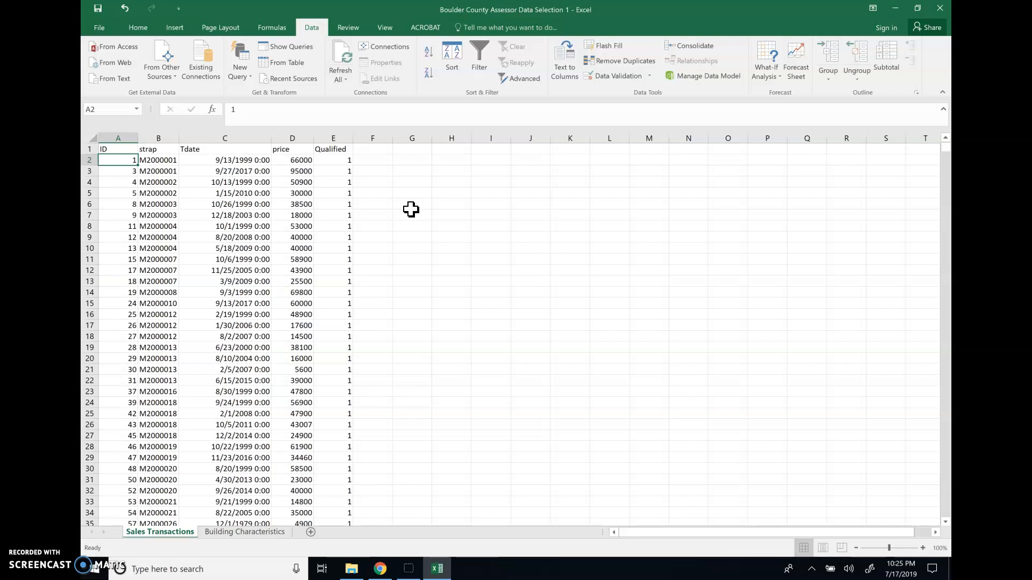
pyautogui.press('pagedown')
pyautogui.press('pagedown')
pyautogui.press('pagedown')
pyautogui.press('pagedown')
pyautogui.press('pagedown')
pyautogui.press('pagedown')
pyautogui.press('pagedown')
pyautogui.press('pagedown')
pyautogui.press('pagedown')
pyautogui.press('pagedown')
pyautogui.press('pagedown')
pyautogui.press('pagedown')
pyautogui.press('pagedown')
pyautogui.press('pagedown')
pyautogui.press('pagedown')
pyautogui.press('pagedown')
pyautogui.press('pagedown')
pyautogui.press('pagedown')
pyautogui.press('pagedown')
pyautogui.press('pagedown')
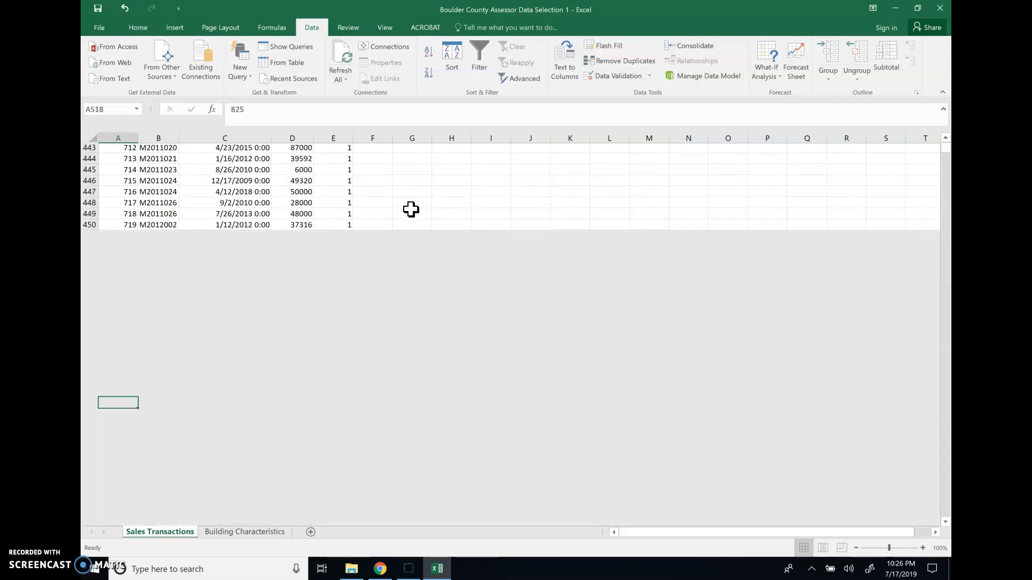
pyautogui.press('pagedown')
pyautogui.press('pagedown')
pyautogui.press('pagedown')
pyautogui.press('pagedown')
pyautogui.press('pagedown')
pyautogui.press('pagedown')
pyautogui.press('pagedown')
pyautogui.press('pagedown')
pyautogui.press('pagedown')
pyautogui.press('pagedown')
pyautogui.press('pagedown')
pyautogui.press('pagedown')
pyautogui.press('pagedown')
pyautogui.press('pagedown')
pyautogui.press('pagedown')
pyautogui.press('pagedown')
pyautogui.press('pagedown')
pyautogui.press('pagedown')
pyautogui.press('pagedown')
pyautogui.press('pagedown')
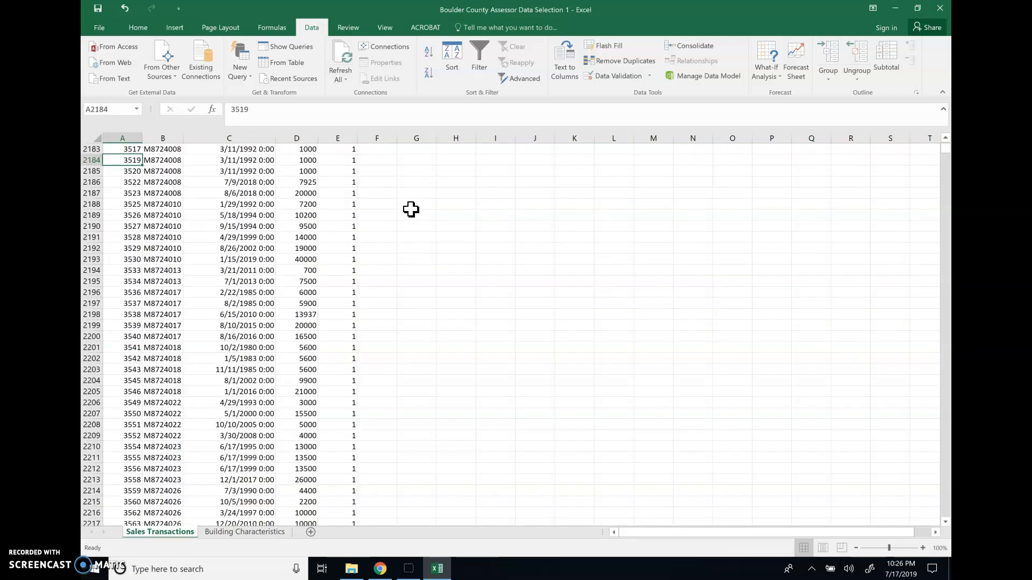
pyautogui.press('pagedown')
pyautogui.press('pagedown')
pyautogui.press('pagedown')
pyautogui.press('pagedown')
pyautogui.press('pagedown')
pyautogui.press('pagedown')
pyautogui.press('pagedown')
pyautogui.press('pagedown')
pyautogui.press('pagedown')
pyautogui.press('pagedown')
pyautogui.press('pagedown')
pyautogui.press('pagedown')
pyautogui.press('pagedown')
pyautogui.press('pagedown')
pyautogui.press('pagedown')
pyautogui.press('pagedown')
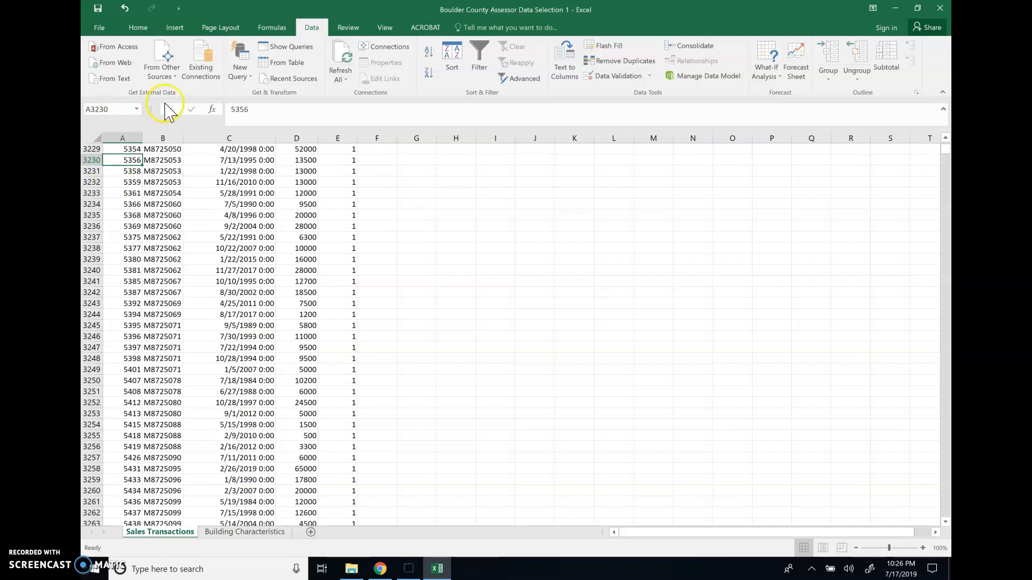
# Go to cells A330000, A230000 and A280000 in turn to check the Qualified values around those rows
pyautogui.click(93, 109)
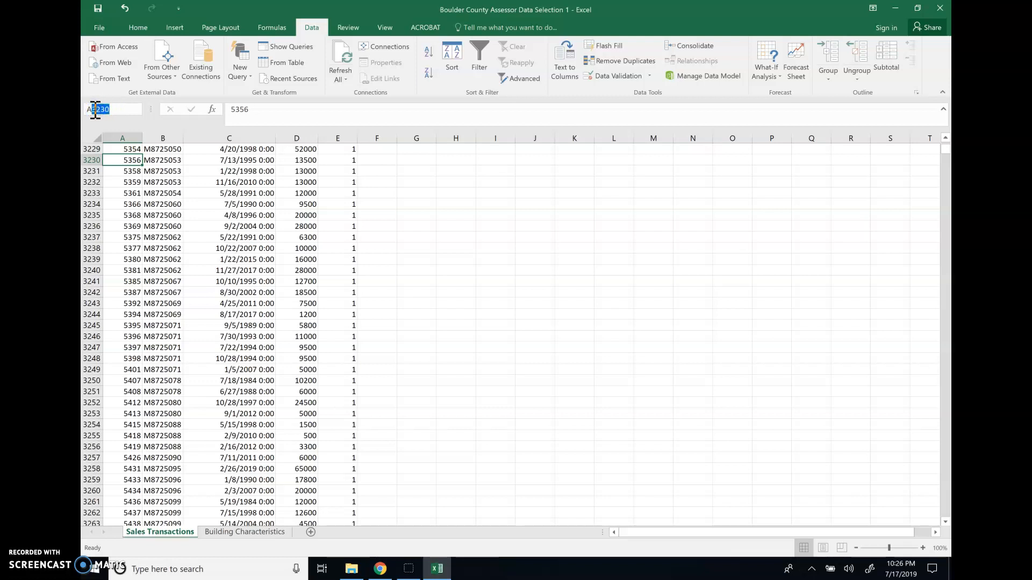
pyautogui.write('330000')
pyautogui.press('Return')
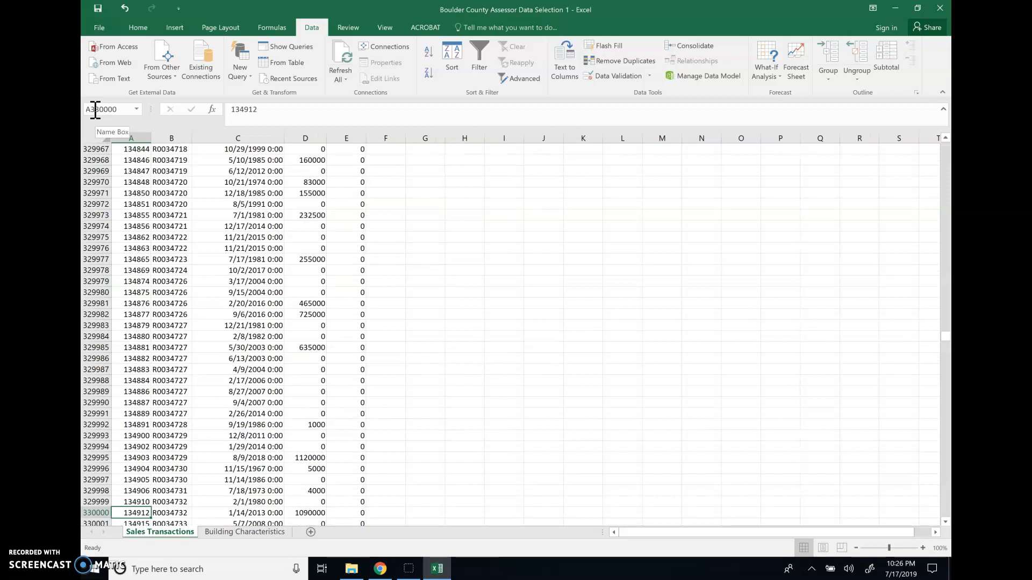
pyautogui.click(93, 110)
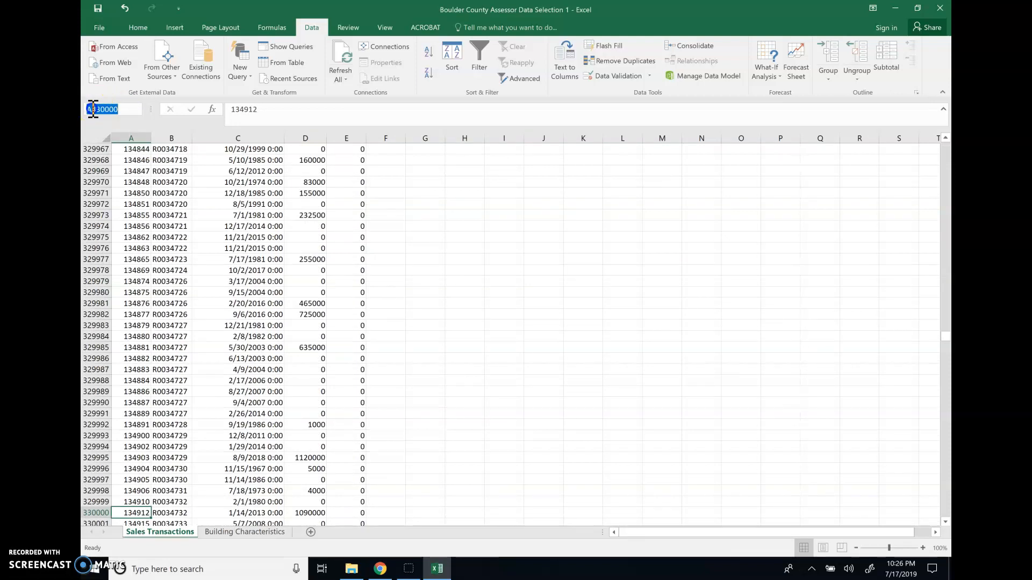
pyautogui.click(95, 109)
pyautogui.write('2')
pyautogui.press('Return')
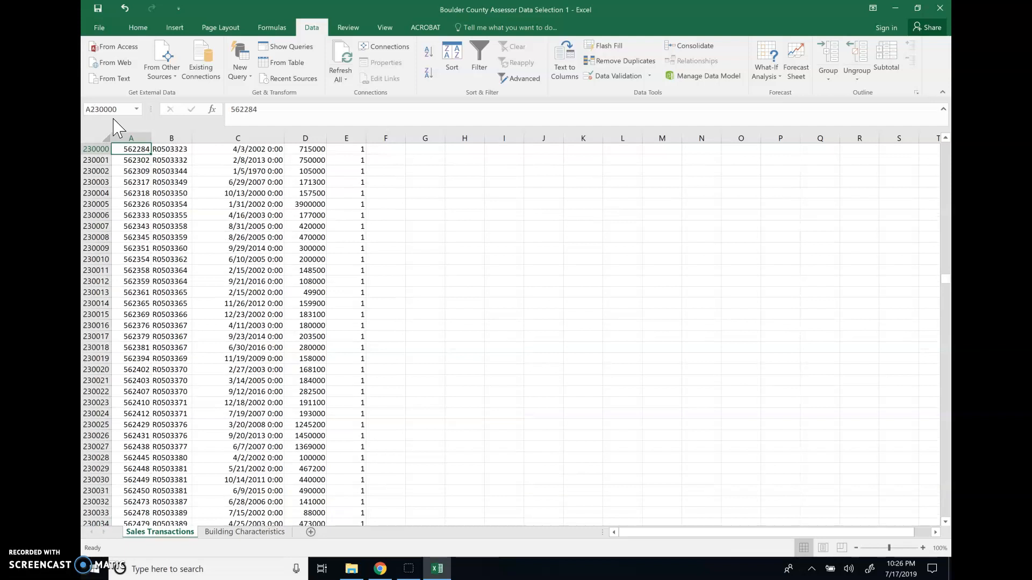
pyautogui.click(105, 109)
pyautogui.click(104, 109)
pyautogui.press('BackSpace')
pyautogui.press('BackSpace')
pyautogui.write('80')
pyautogui.press('Return')
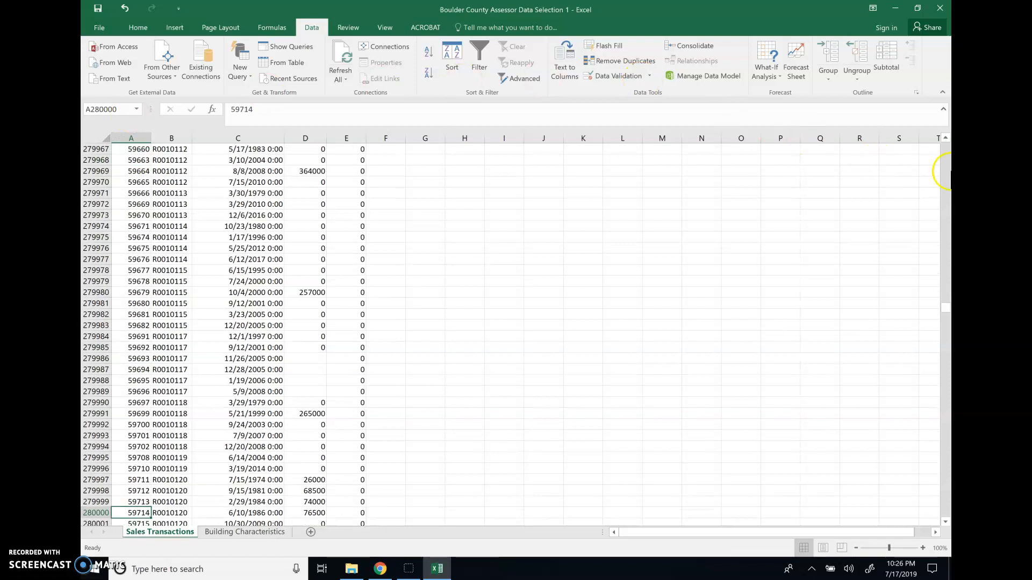
# Check the rows at A260000 and A240000, and locate the first record whose Qualified value is 0
pyautogui.click(101, 107)
pyautogui.click(102, 107)
pyautogui.press('BackSpace')
pyautogui.write('6')
pyautogui.press('Return')
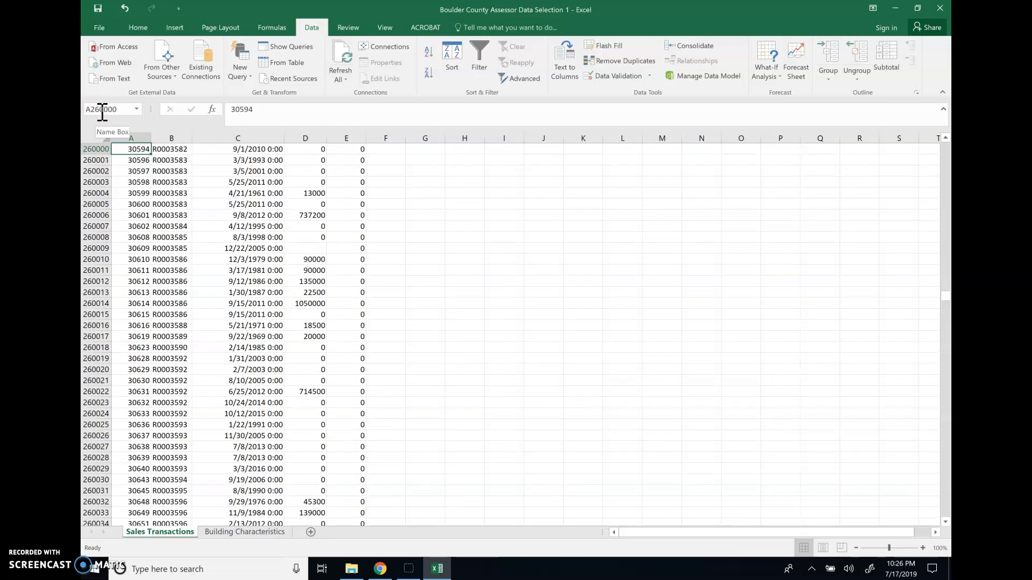
pyautogui.click(101, 109)
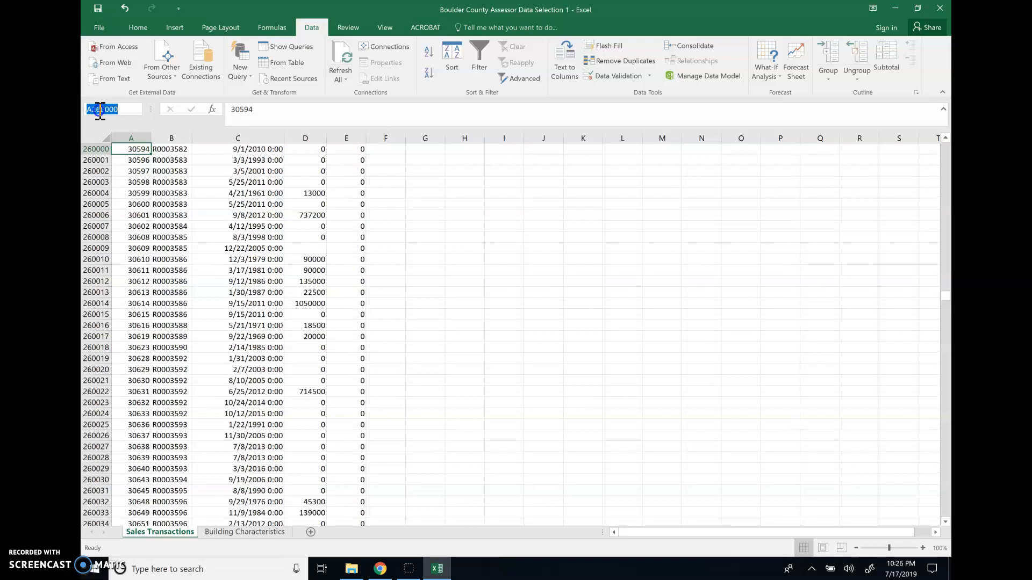
pyautogui.click(99, 107)
pyautogui.press('BackSpace')
pyautogui.write('4')
pyautogui.press('Return')
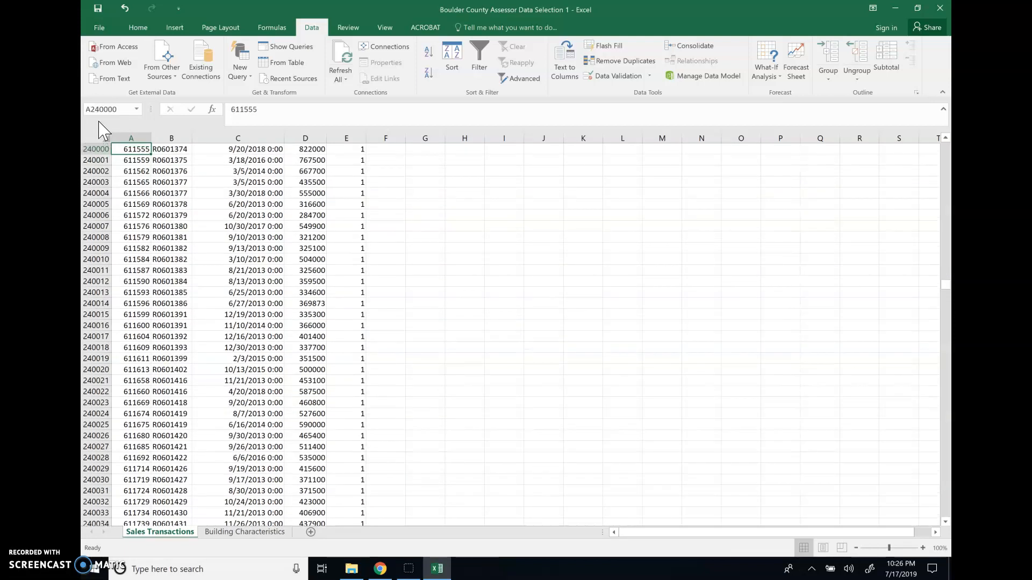
pyautogui.click(945, 395)
pyautogui.moveTo(946, 395); pyautogui.dragTo(946, 395)
pyautogui.moveTo(946, 231); pyautogui.dragTo(946, 229)
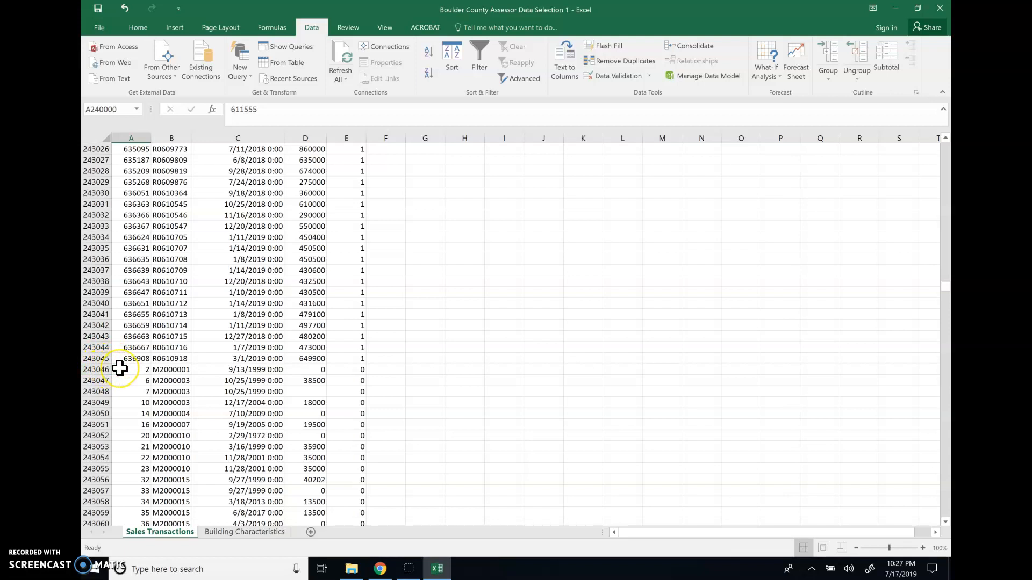
# Delete all unqualified sales rows from 243046 through 637086 and return to the ID header cell
pyautogui.click(97, 370)
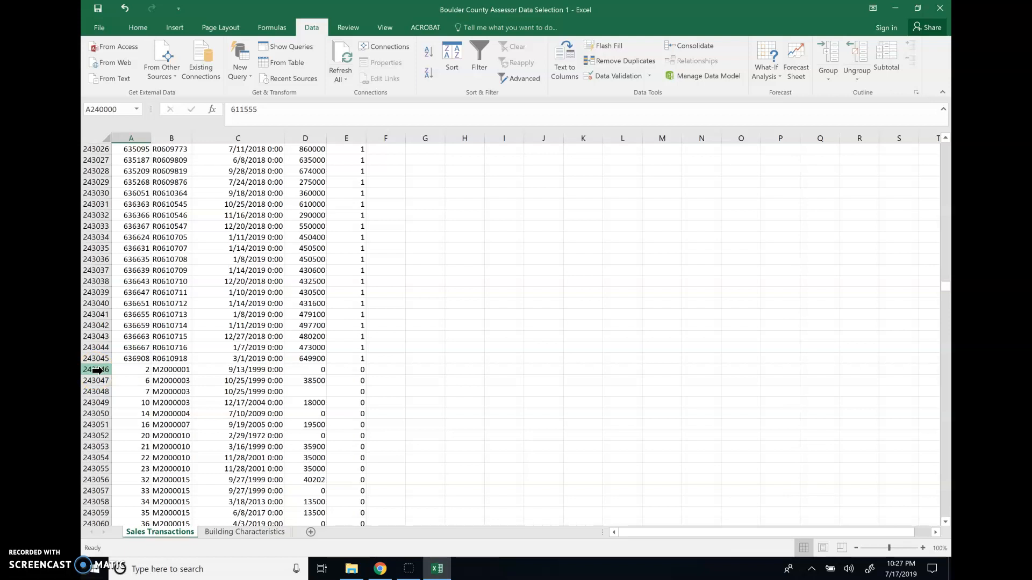
pyautogui.click(96, 370)
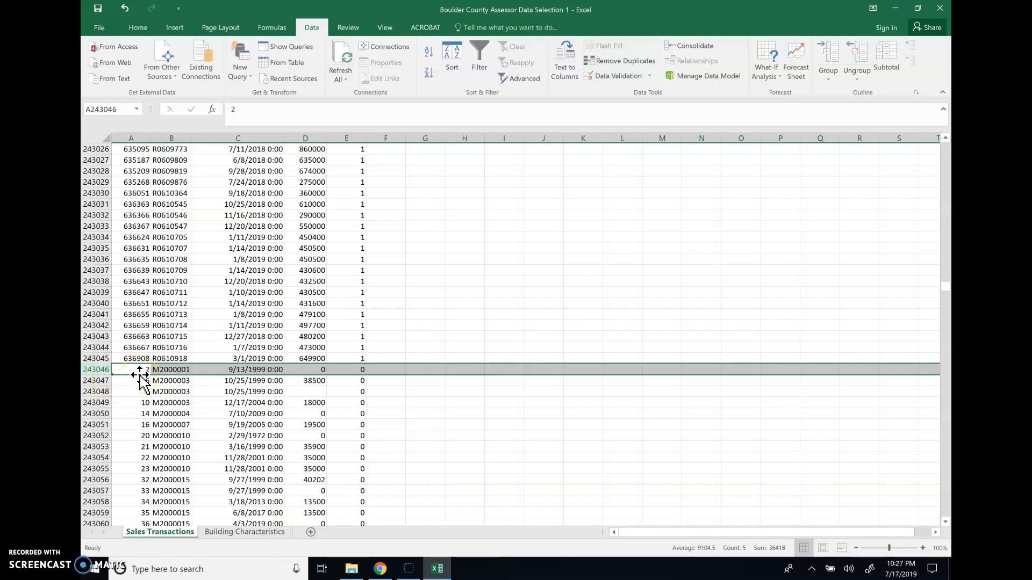
pyautogui.moveTo(139, 375)
pyautogui.mouseDown()
pyautogui.moveTo(139, 440)
pyautogui.moveTo(140, 374)
pyautogui.mouseUp()
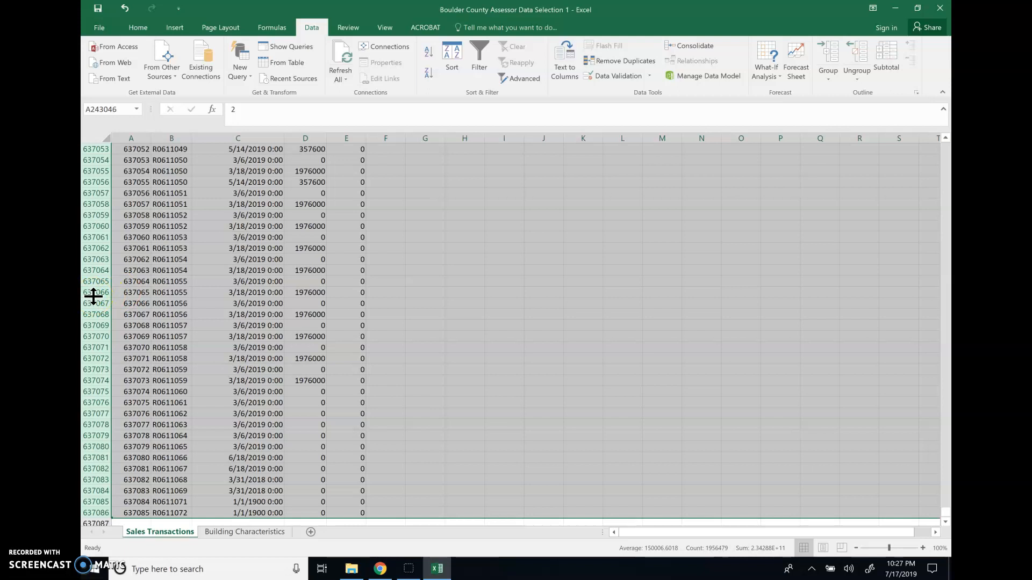
pyautogui.rightClick(93, 296)
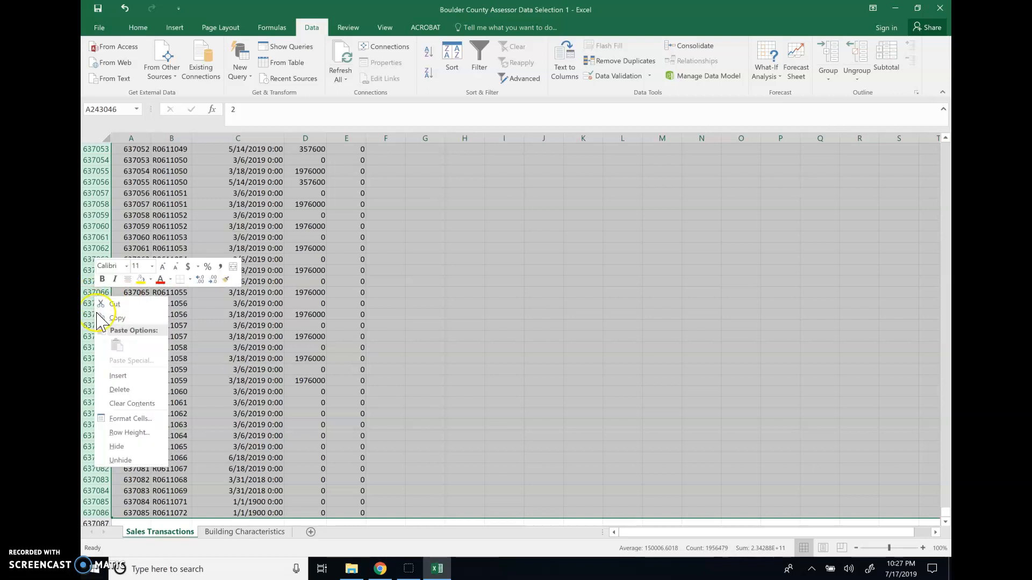
pyautogui.click(115, 388)
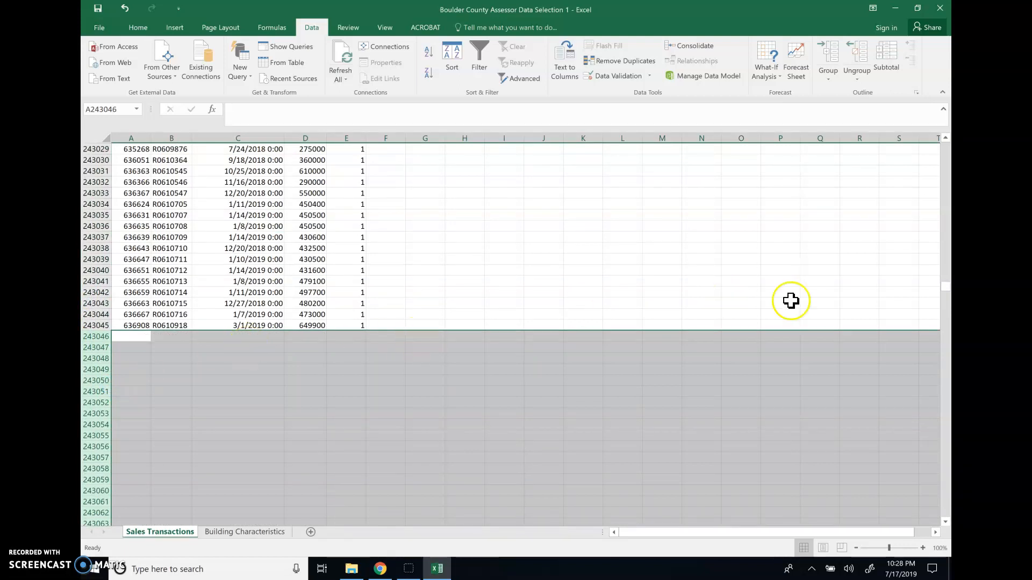
pyautogui.moveTo(947, 291); pyautogui.dragTo(947, 129)
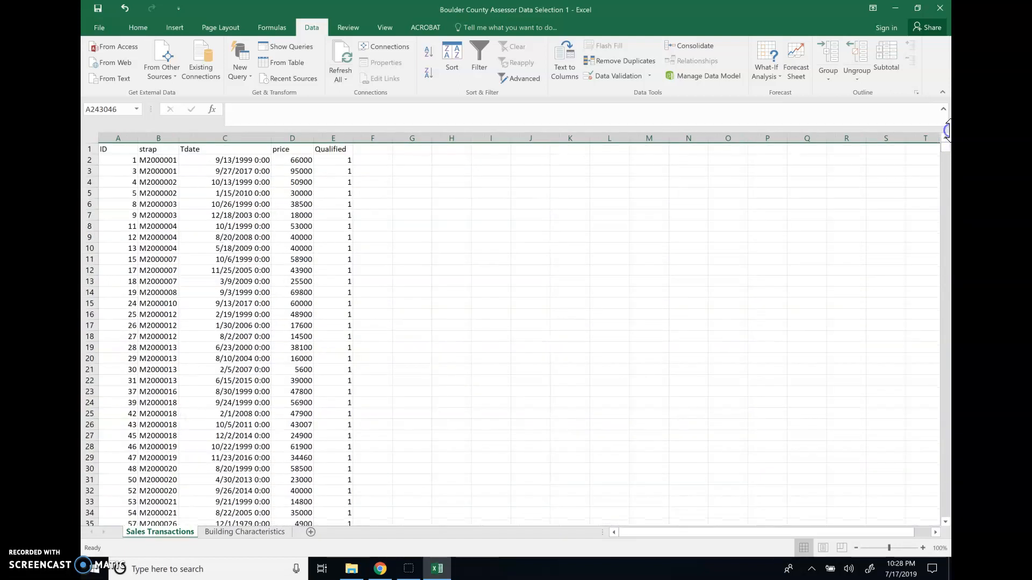
pyautogui.click(128, 149)
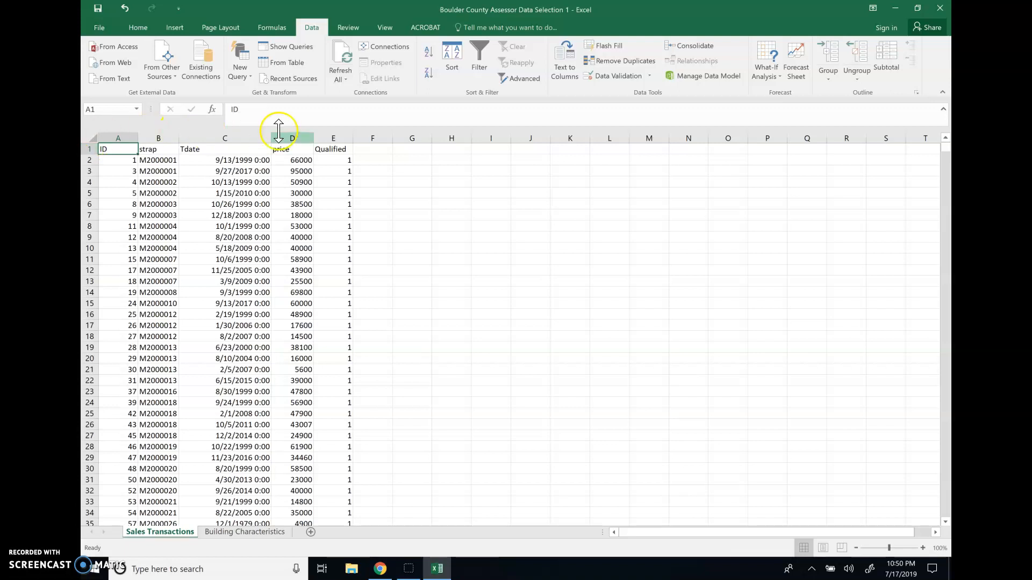
# Examine the Building Characteristics columns, highlight the TotalFinishedSF column and go back to the strap column
pyautogui.click(233, 532)
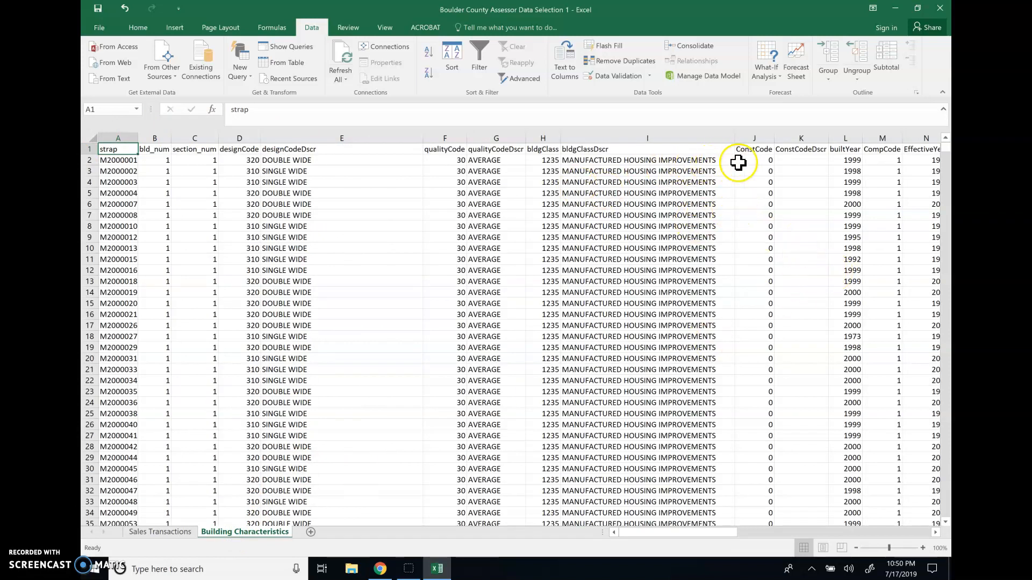
pyautogui.click(936, 533)
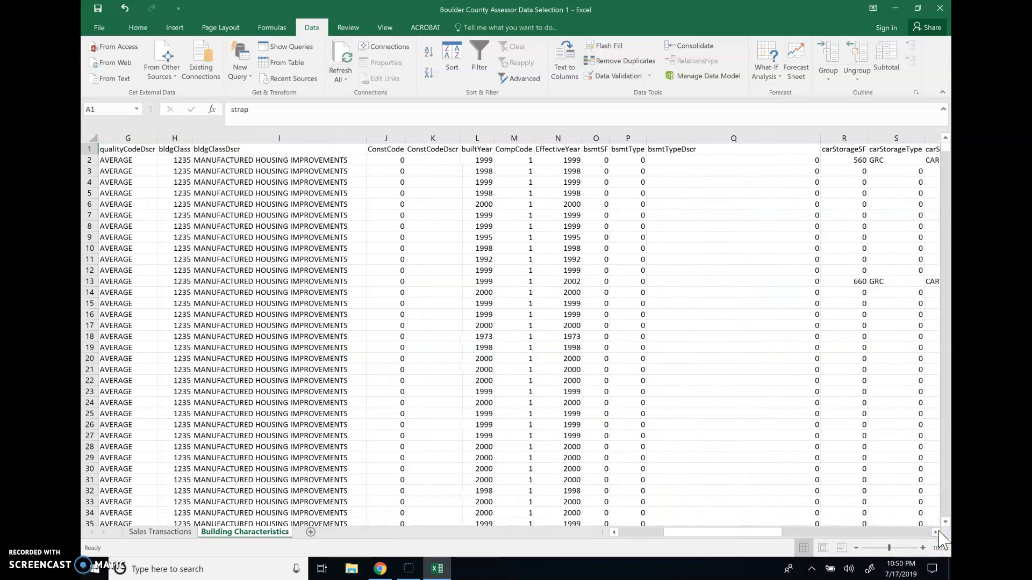
pyautogui.click(936, 533)
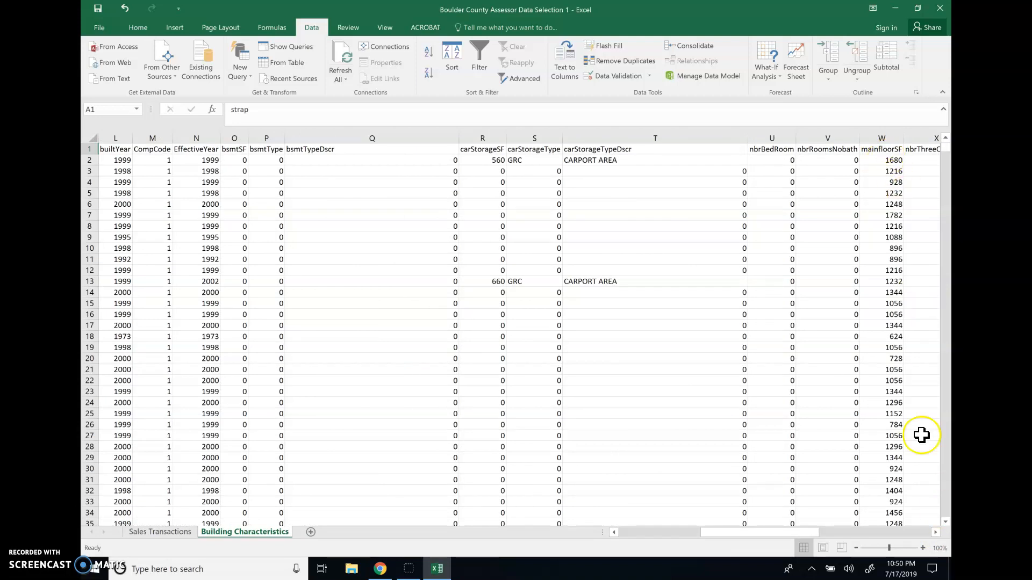
pyautogui.click(936, 533)
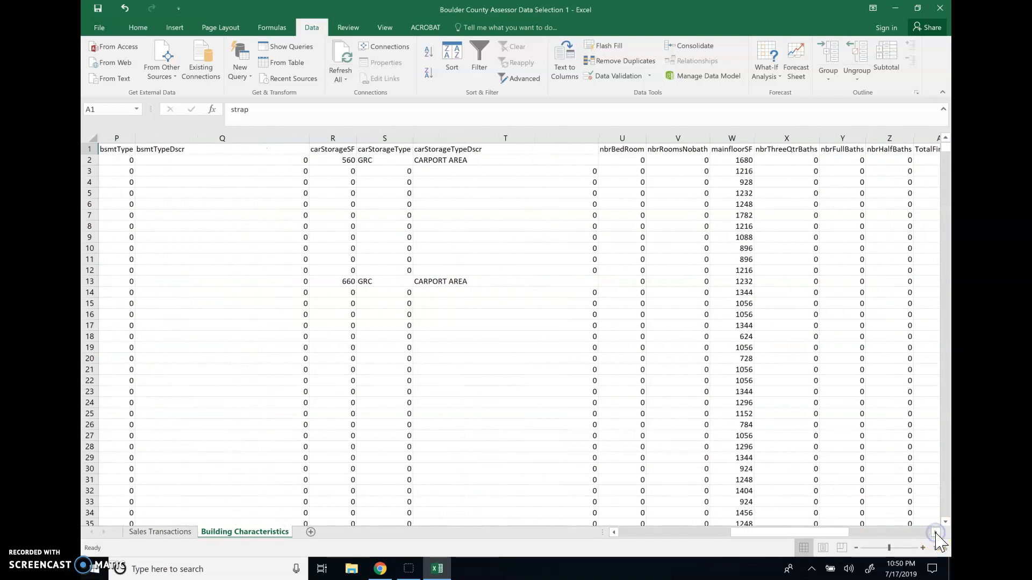
pyautogui.click(935, 532)
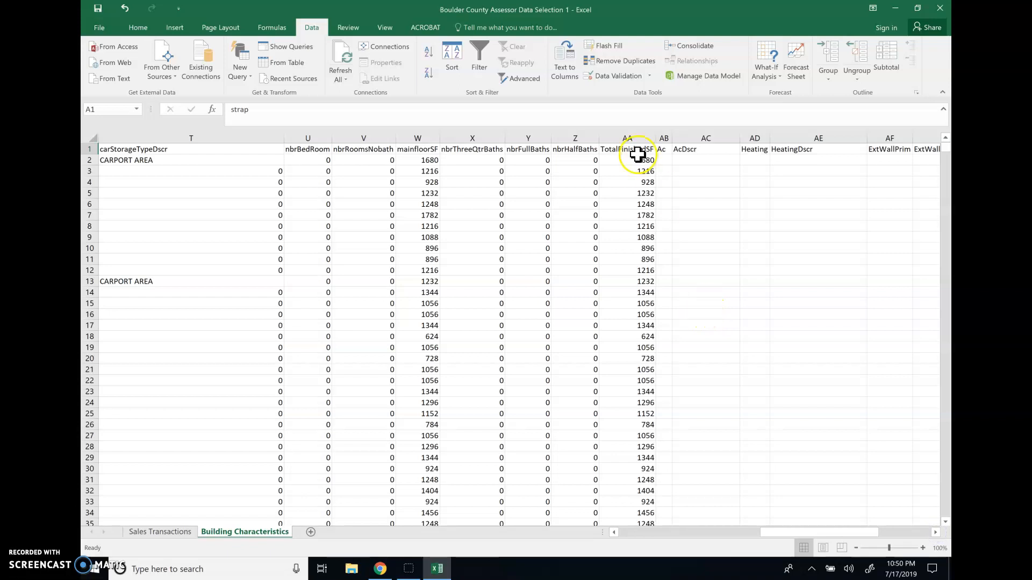
pyautogui.click(632, 136)
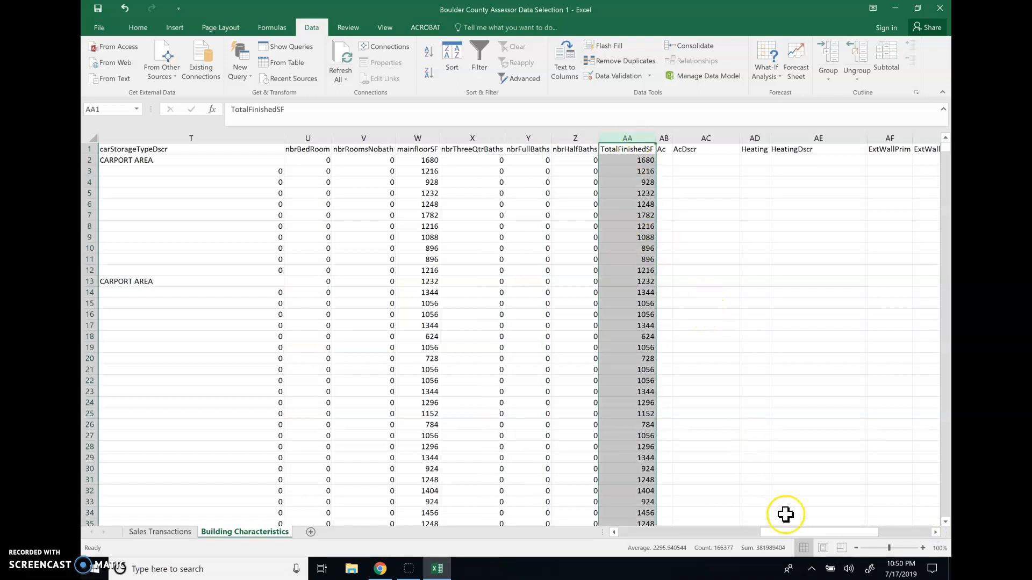
pyautogui.moveTo(802, 532); pyautogui.dragTo(636, 547)
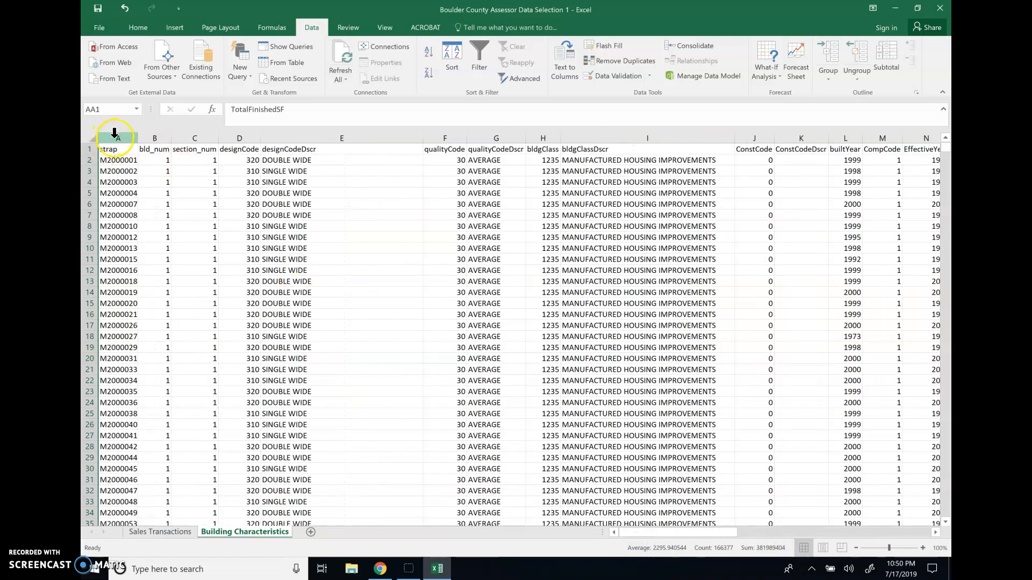
# Add an Area (SF) column header in cell F1 of the Sales Transactions sheet
pyautogui.click(161, 528)
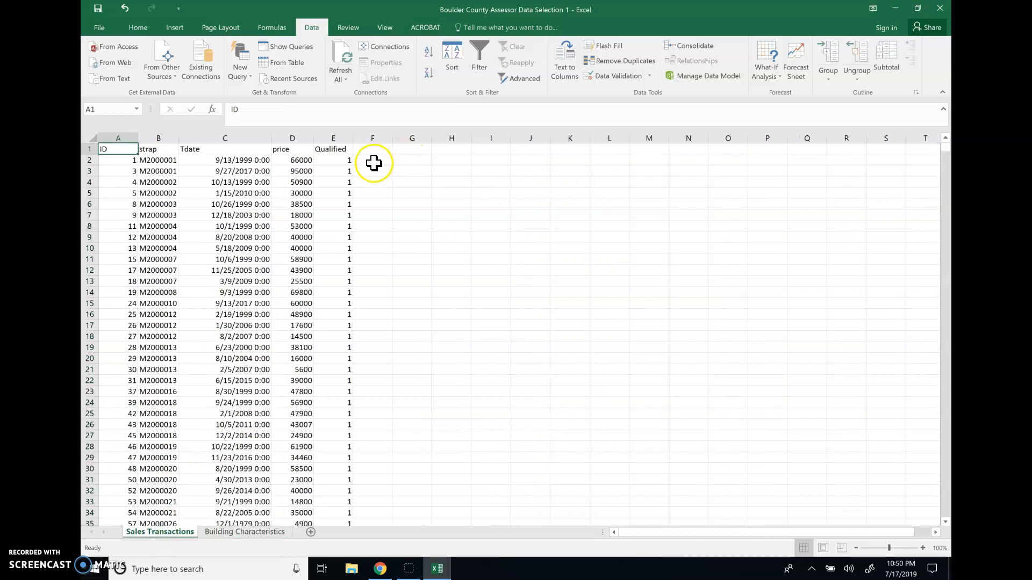
pyautogui.click(374, 161)
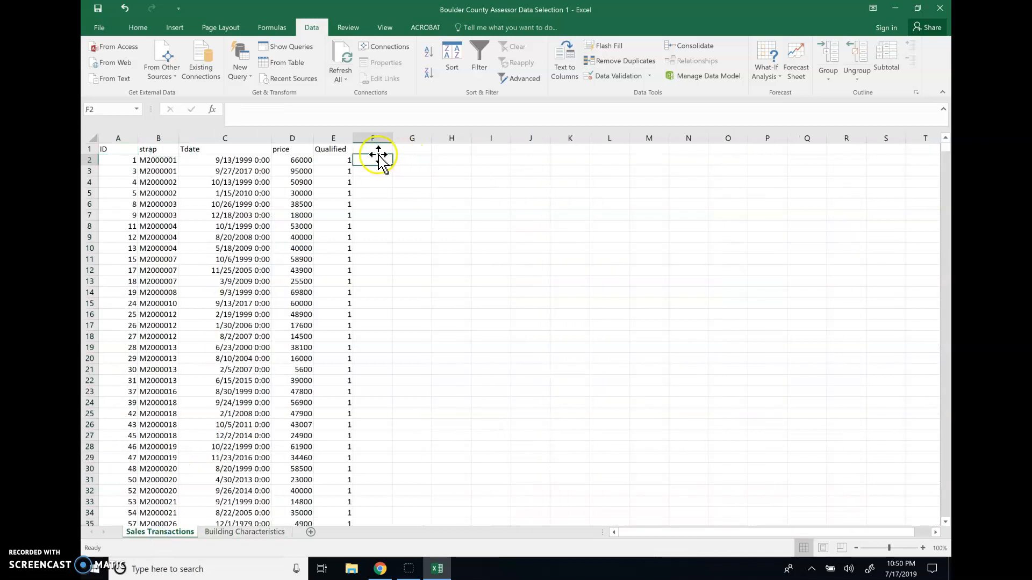
pyautogui.click(381, 150)
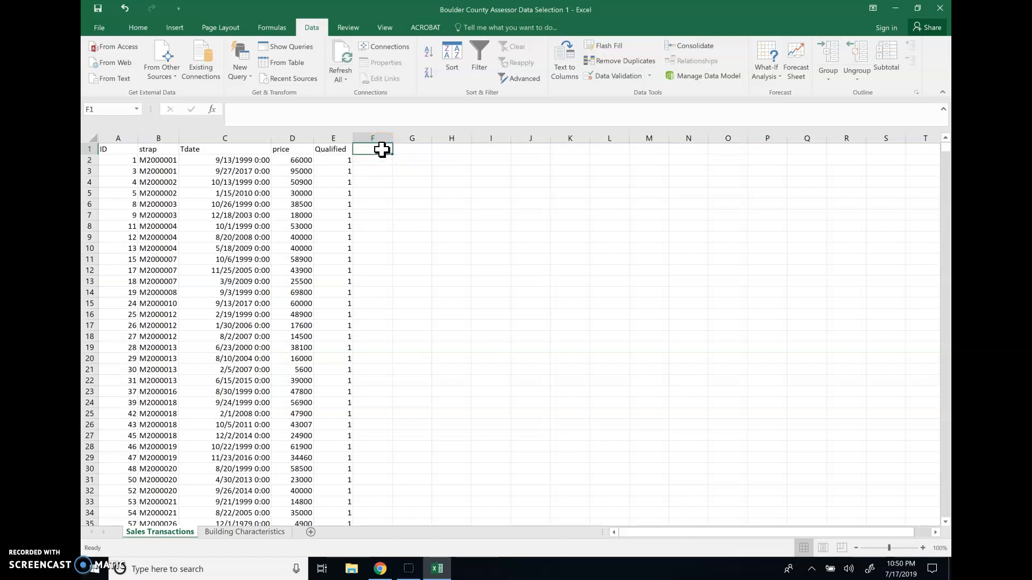
pyautogui.write('Finished Ar')
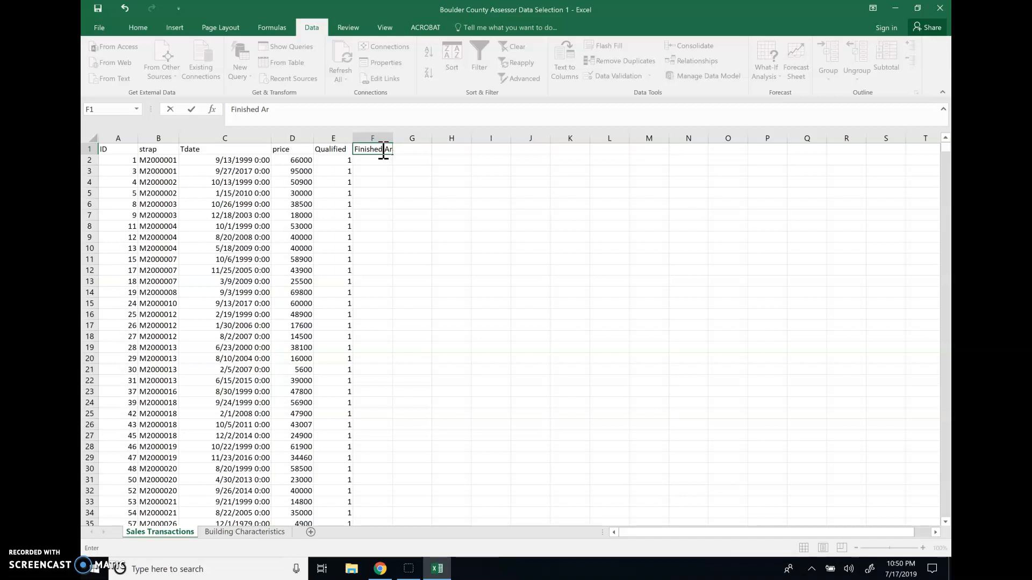
pyautogui.press('BackSpace')
pyautogui.press('BackSpace')
pyautogui.press('BackSpace')
pyautogui.press('BackSpace')
pyautogui.press('BackSpace')
pyautogui.press('BackSpace')
pyautogui.press('BackSpace')
pyautogui.press('BackSpace')
pyautogui.press('BackSpace')
pyautogui.press('BackSpace')
pyautogui.press('BackSpace')
pyautogui.write('Area (SF')
pyautogui.press('Return')
# Begin a VLOOKUP formula in F2 that uses the strap in B2 as the lookup value
pyautogui.click(383, 161)
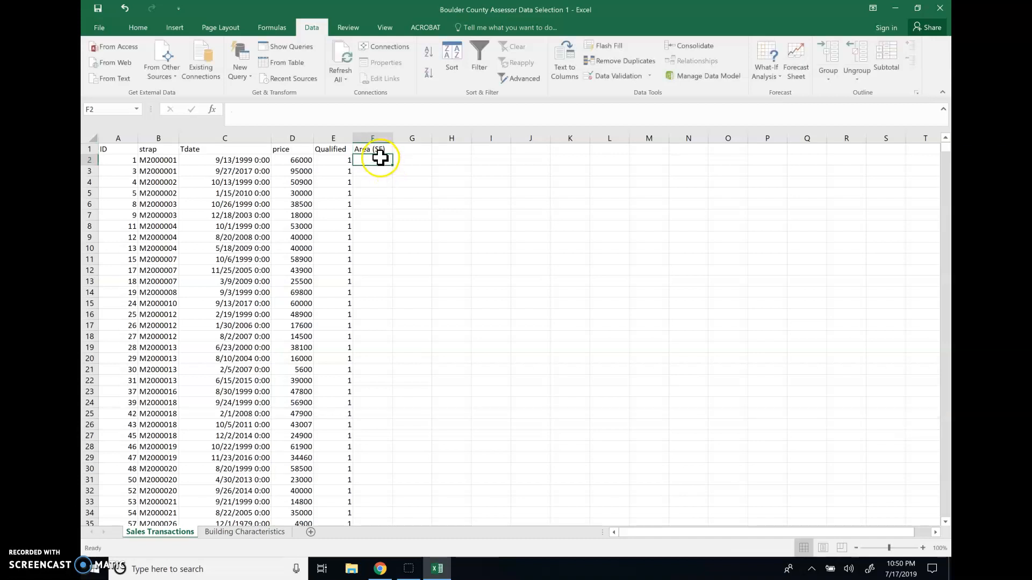
pyautogui.write('=VL')
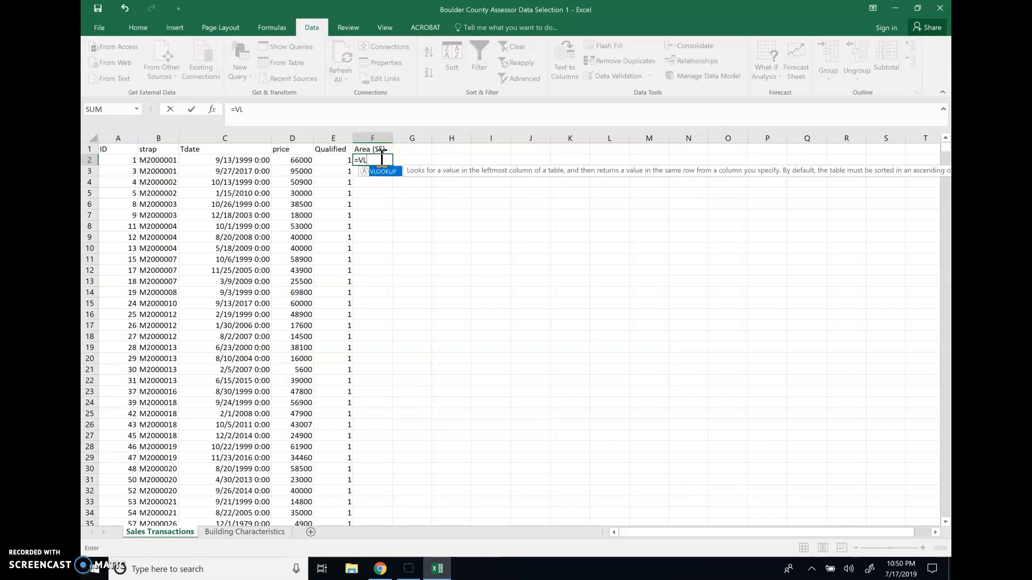
pyautogui.write('OOKUP(')
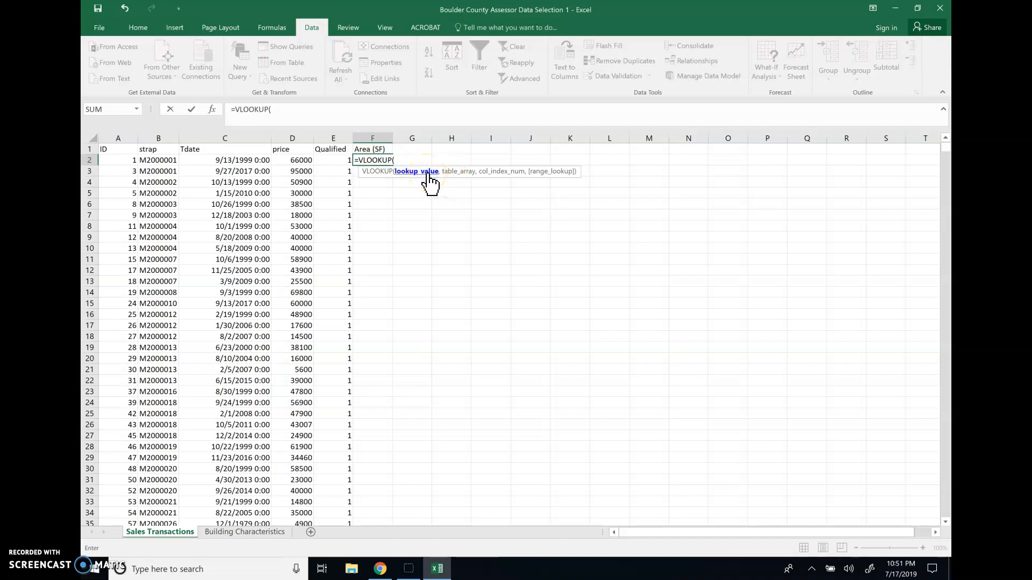
pyautogui.click(384, 173)
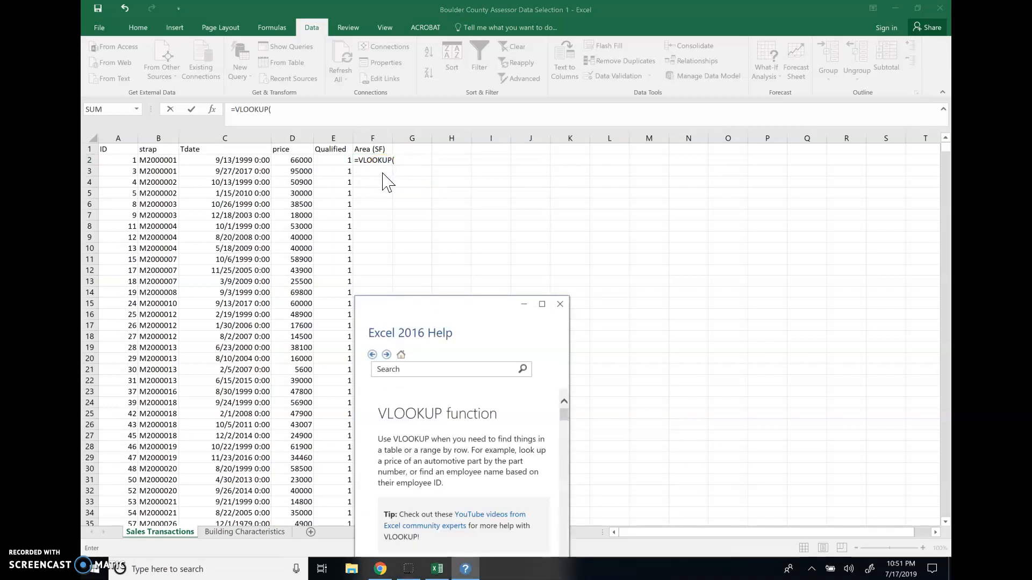
pyautogui.click(559, 304)
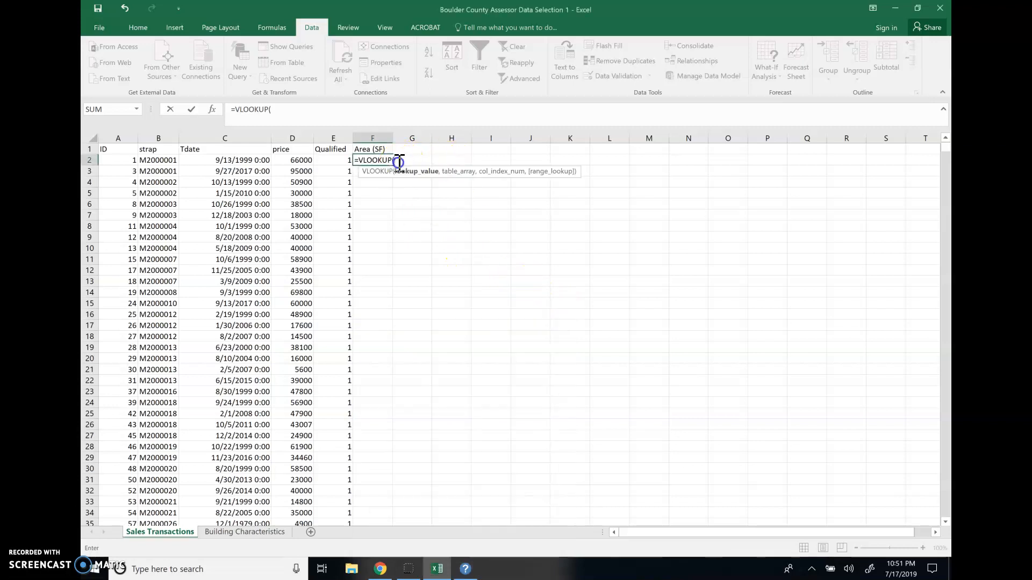
pyautogui.click(155, 162)
pyautogui.press('F1')
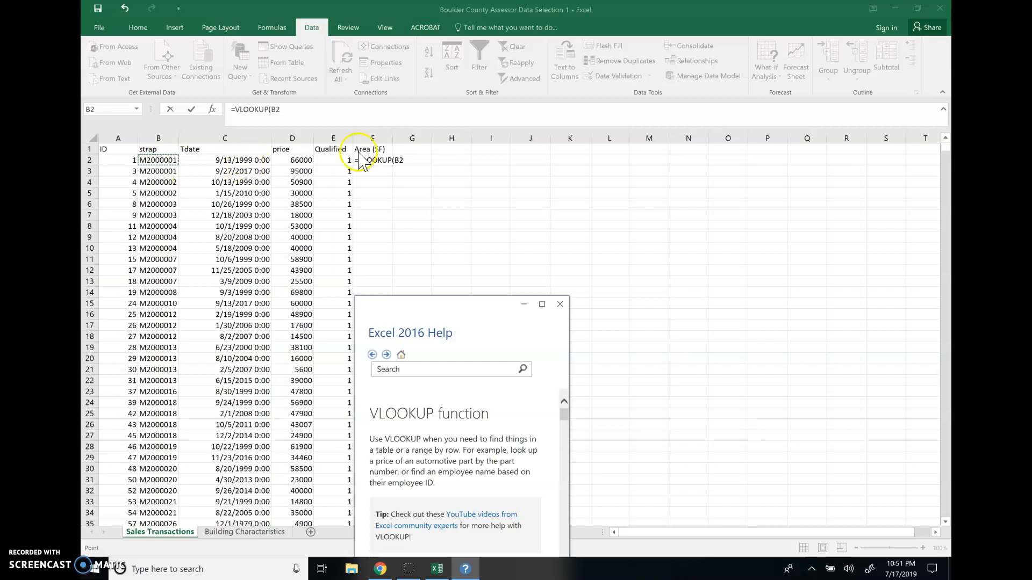
pyautogui.click(409, 163)
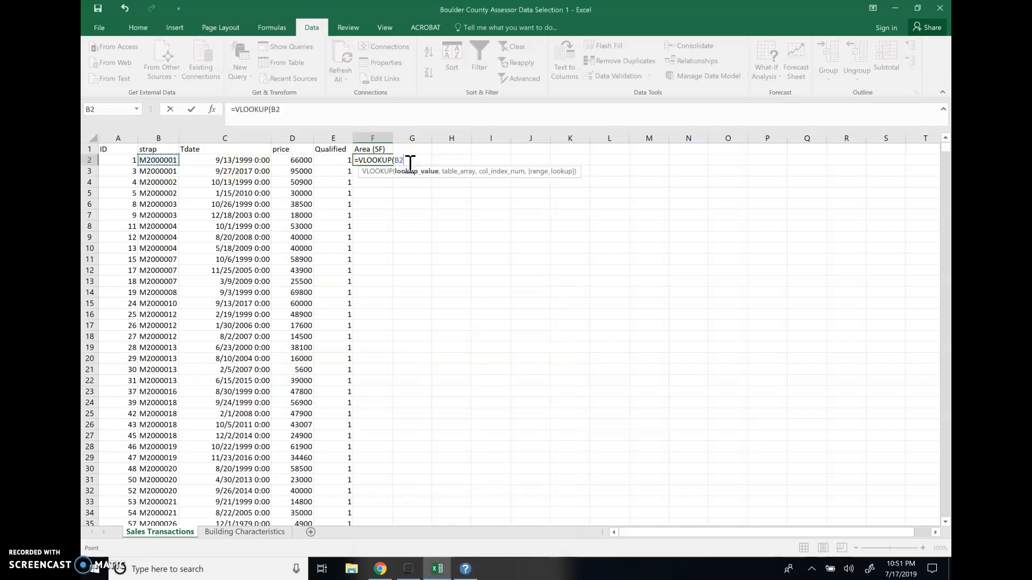
pyautogui.write(',')
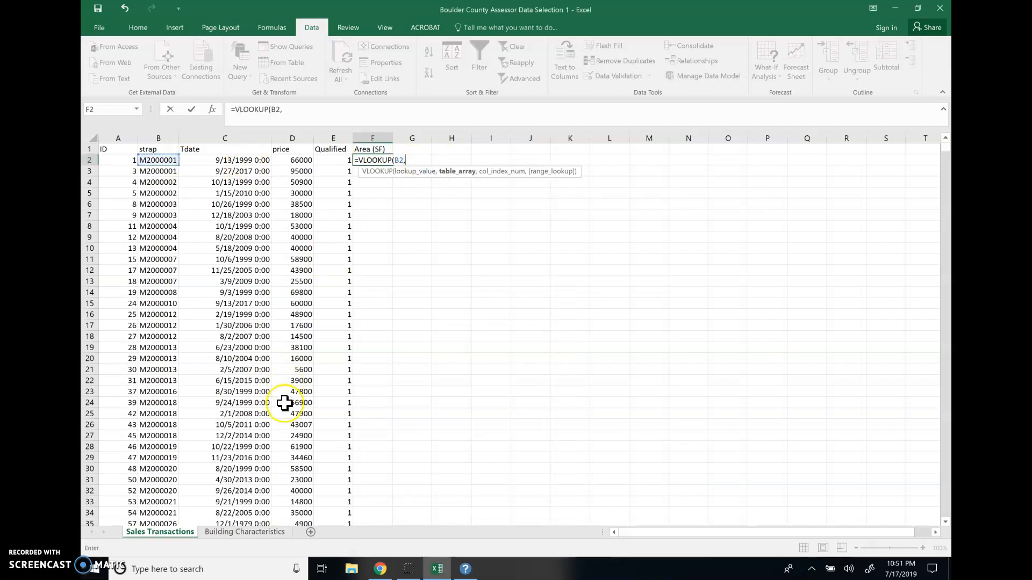
# Set the lookup table to range A1:AP166377 on the Building Characteristics sheet
pyautogui.click(228, 533)
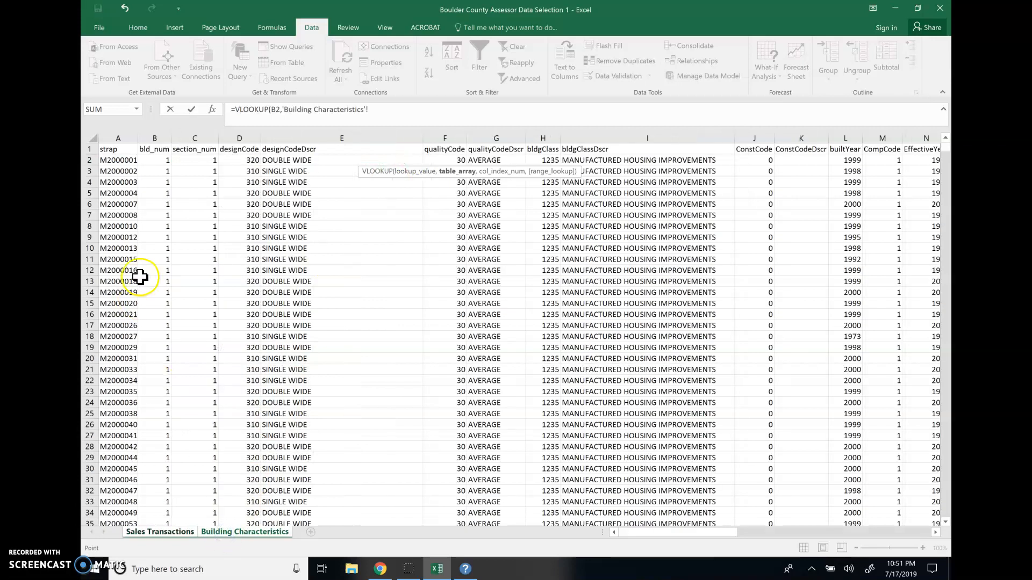
pyautogui.click(121, 150)
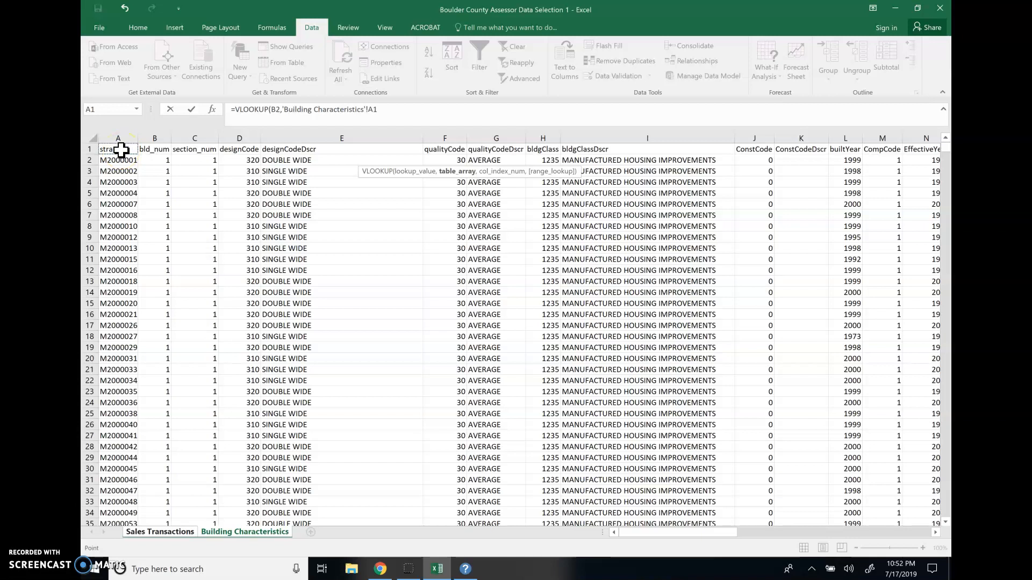
pyautogui.hotkey('ctrl', 'shift', 'Down')
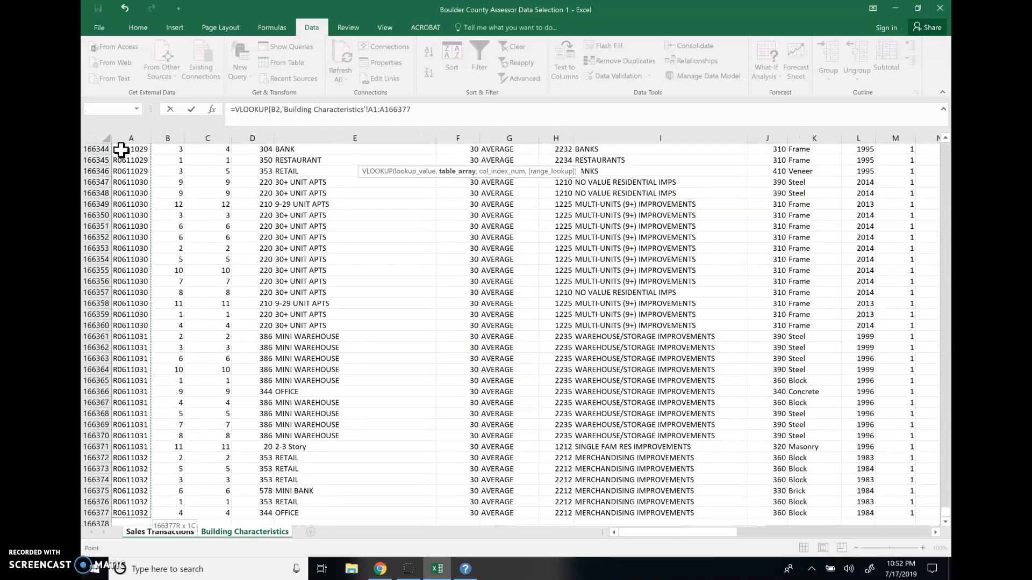
pyautogui.hotkey('ctrl', 'shift', 'Right')
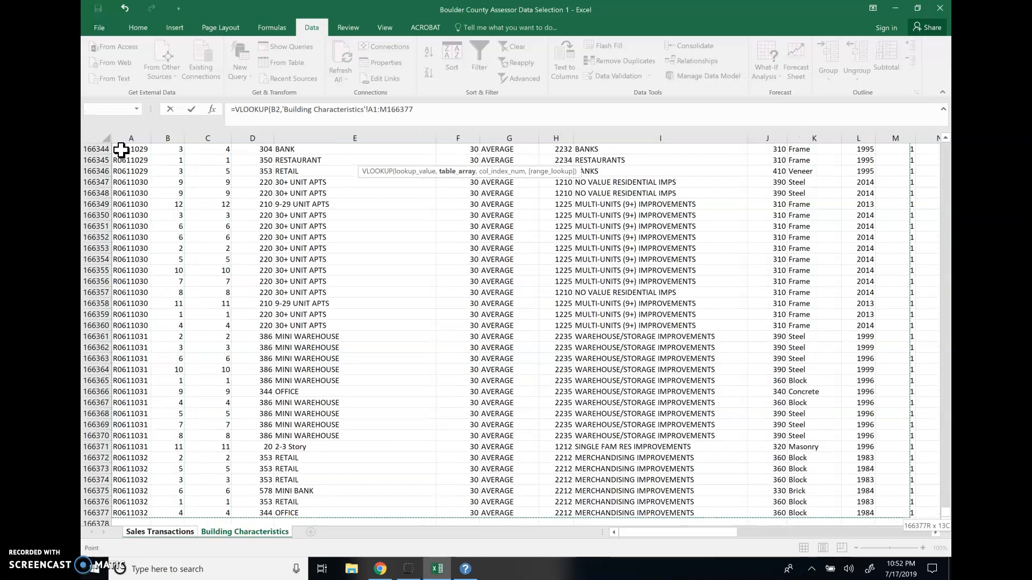
pyautogui.hotkey('ctrl', 'shift', 'Right')
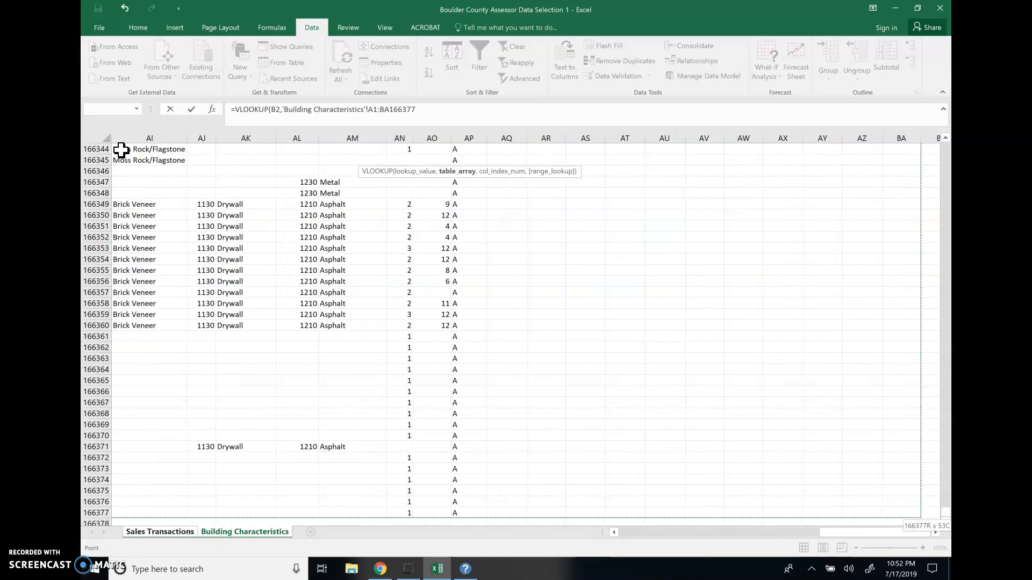
pyautogui.hotkey('shift', 'Left')
pyautogui.hotkey('shift', 'Left')
pyautogui.hotkey('shift', 'Left')
pyautogui.hotkey('shift', 'Left')
pyautogui.hotkey('shift', 'Left')
pyautogui.hotkey('shift', 'Left')
pyautogui.hotkey('shift', 'Left')
pyautogui.hotkey('shift', 'Left')
pyautogui.hotkey('shift', 'Left')
pyautogui.hotkey('shift', 'Left')
pyautogui.hotkey('shift', 'Left')
pyautogui.hotkey('shift', 'Left')
pyautogui.hotkey('shift', 'Left')
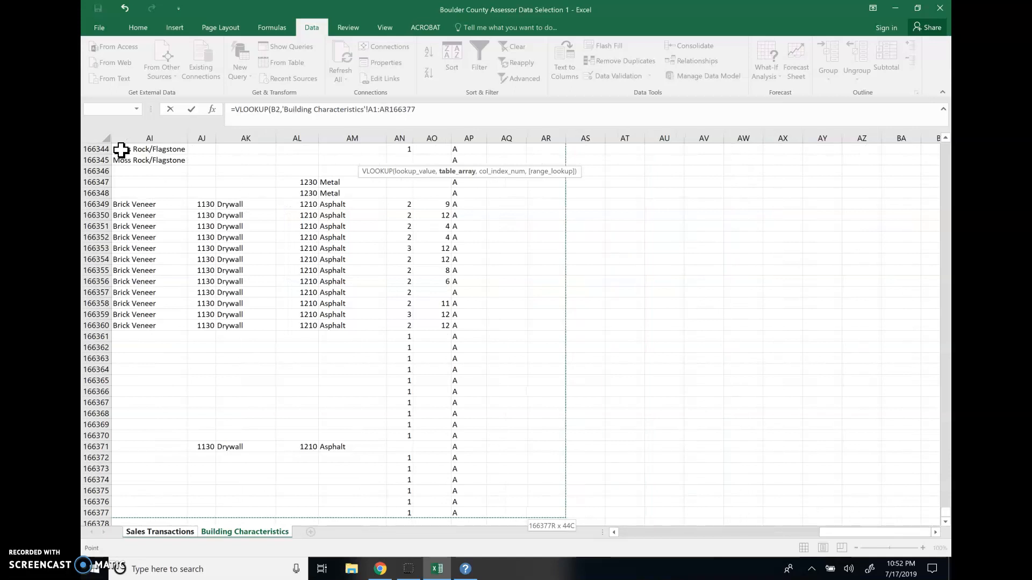
pyautogui.hotkey('shift', 'Right')
pyautogui.hotkey('shift', 'Right')
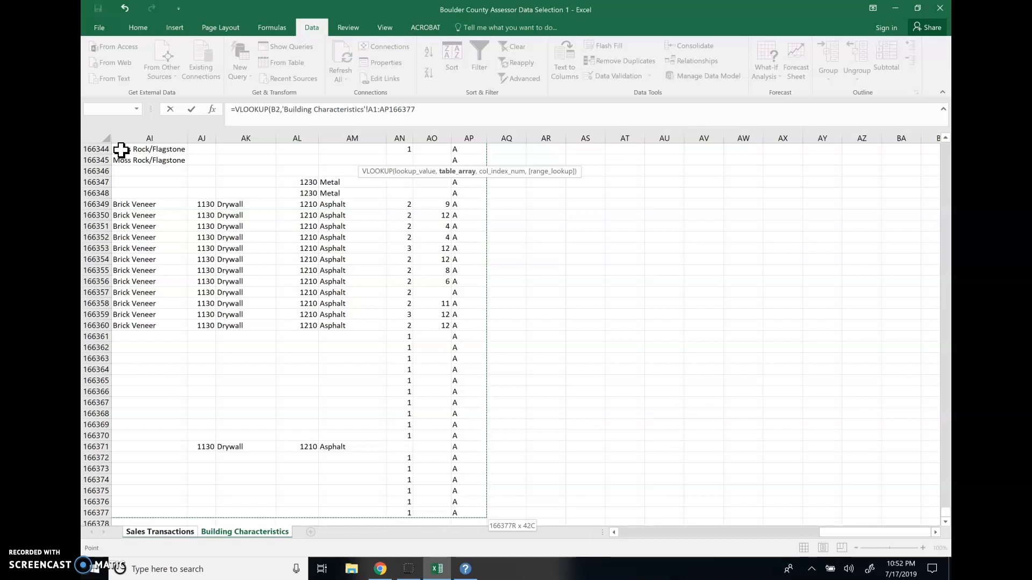
# Make the lookup table range absolute as $A$1:$AP$166377
pyautogui.click(364, 99)
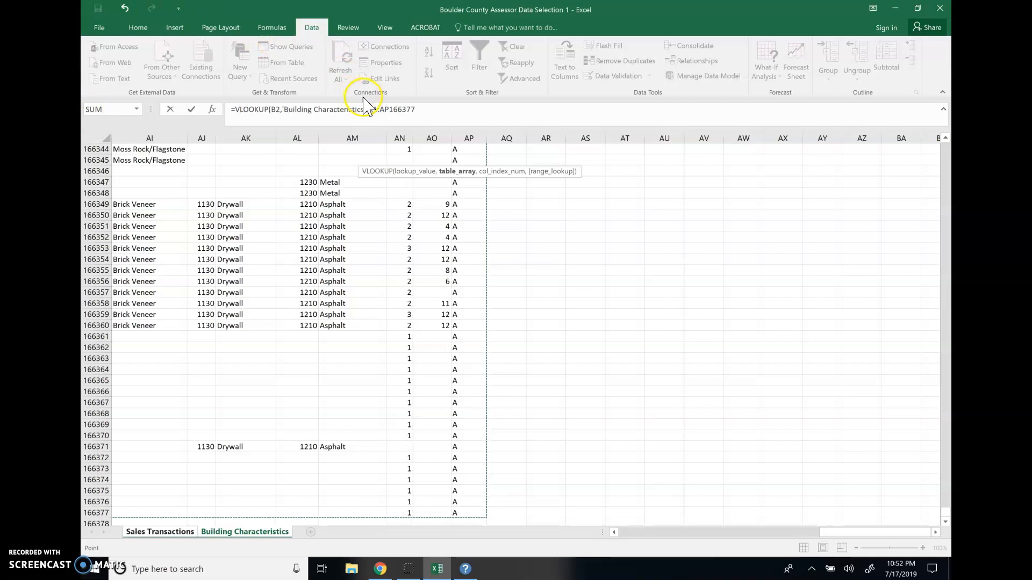
pyautogui.click(372, 109)
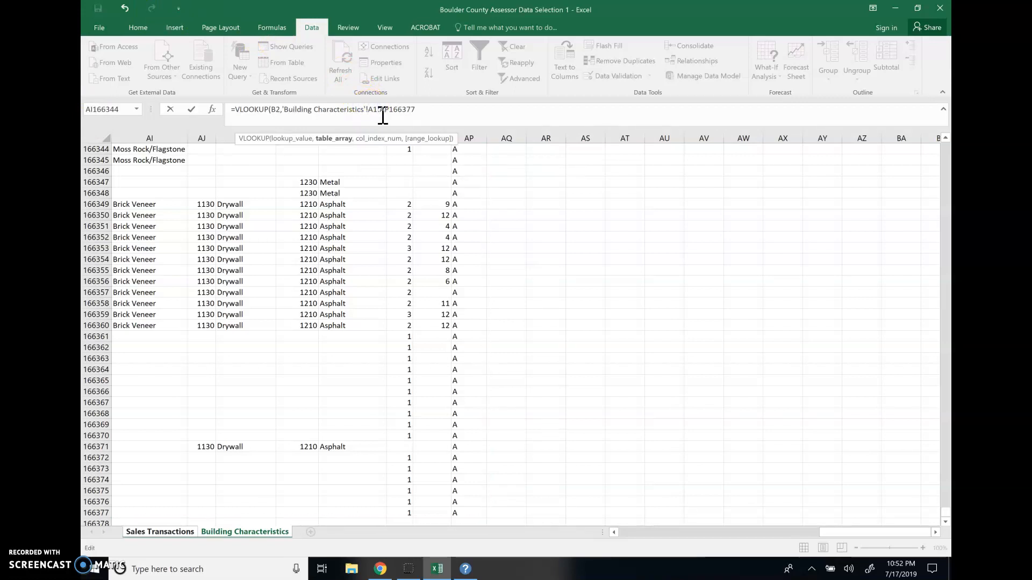
pyautogui.write('$')
pyautogui.click(378, 109)
pyautogui.write('$')
pyautogui.click(391, 109)
pyautogui.write('$')
pyautogui.click(407, 111)
pyautogui.click(415, 126)
pyautogui.write('$')
# Complete the VLOOKUP with column index 27 and TRUE for the range lookup, and enter the formula
pyautogui.click(435, 103)
pyautogui.write(',27,')
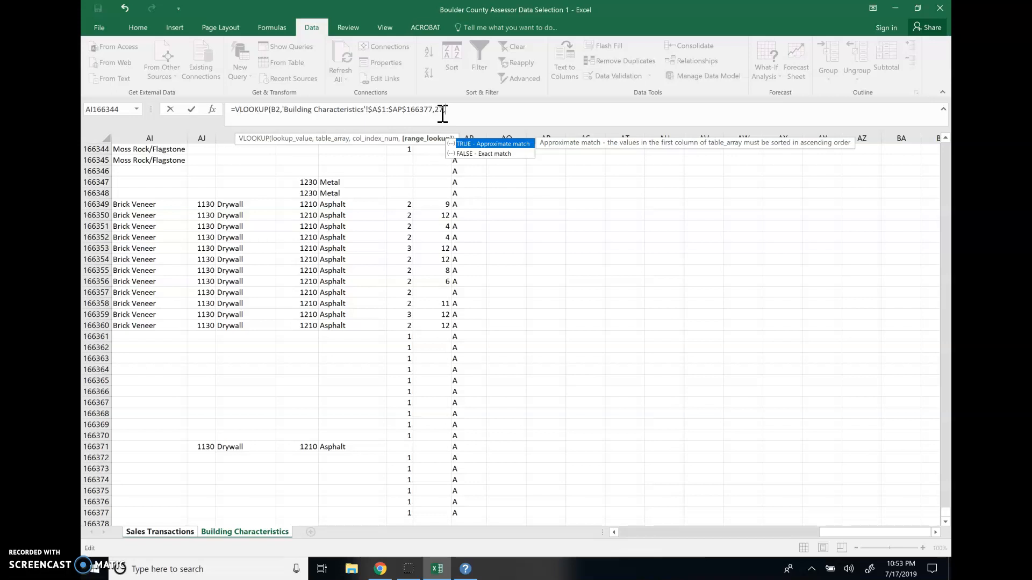
pyautogui.write('RUE)')
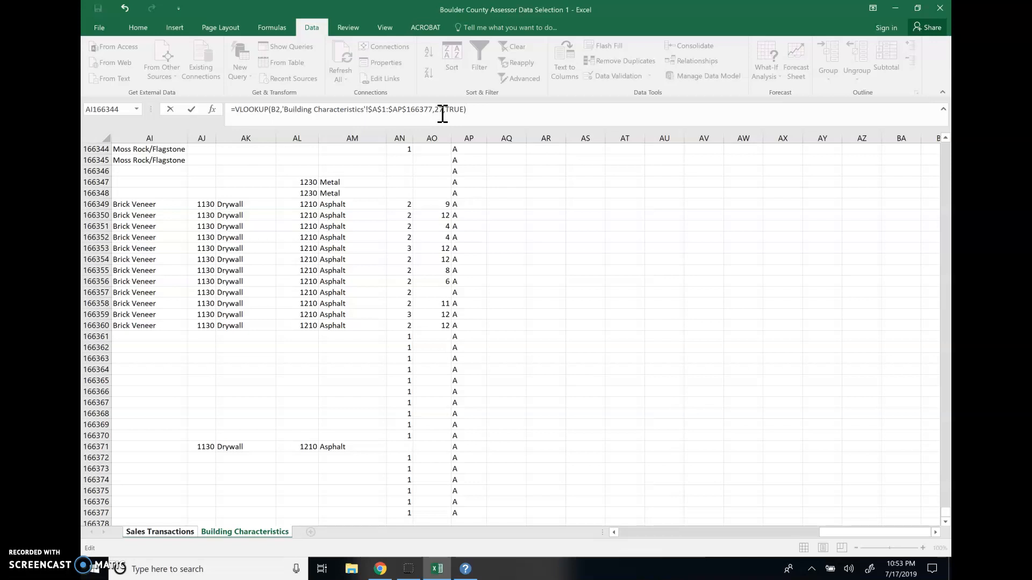
pyautogui.press('Return')
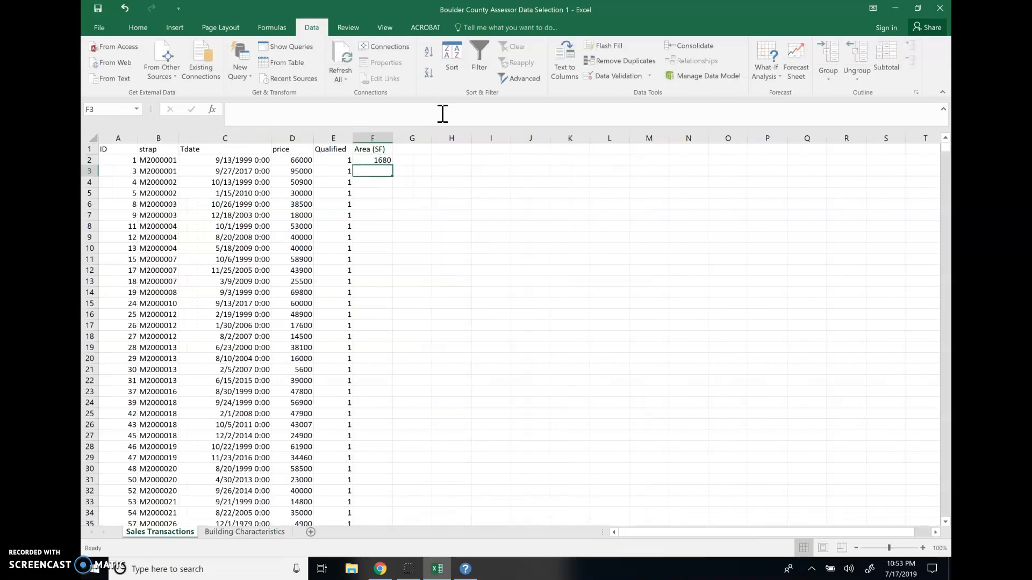
# Check the area returned in F2 against the first strap's TotalFinishedSF value in Building Characteristics, and return to Sales Transactions
pyautogui.click(382, 162)
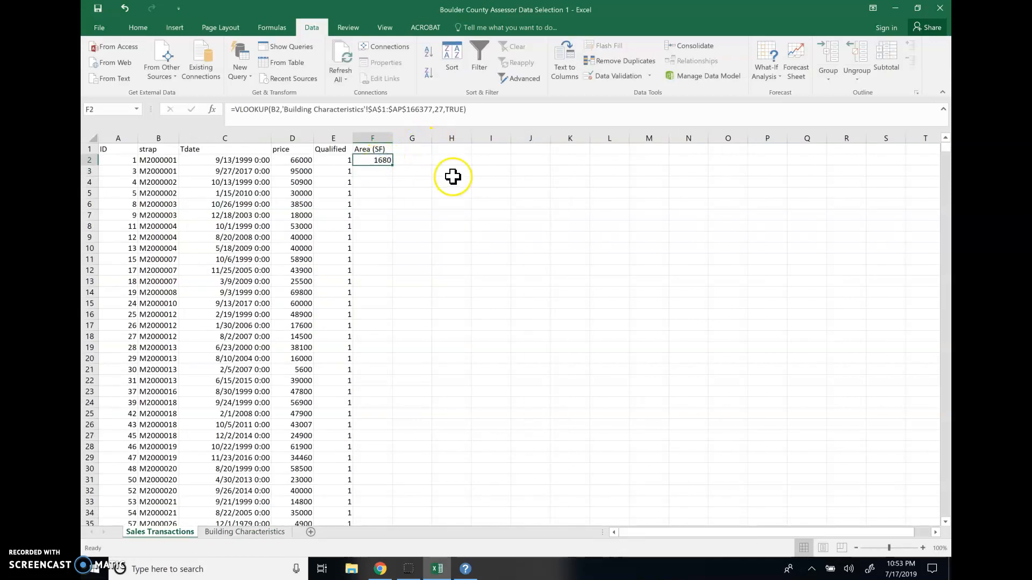
pyautogui.click(237, 532)
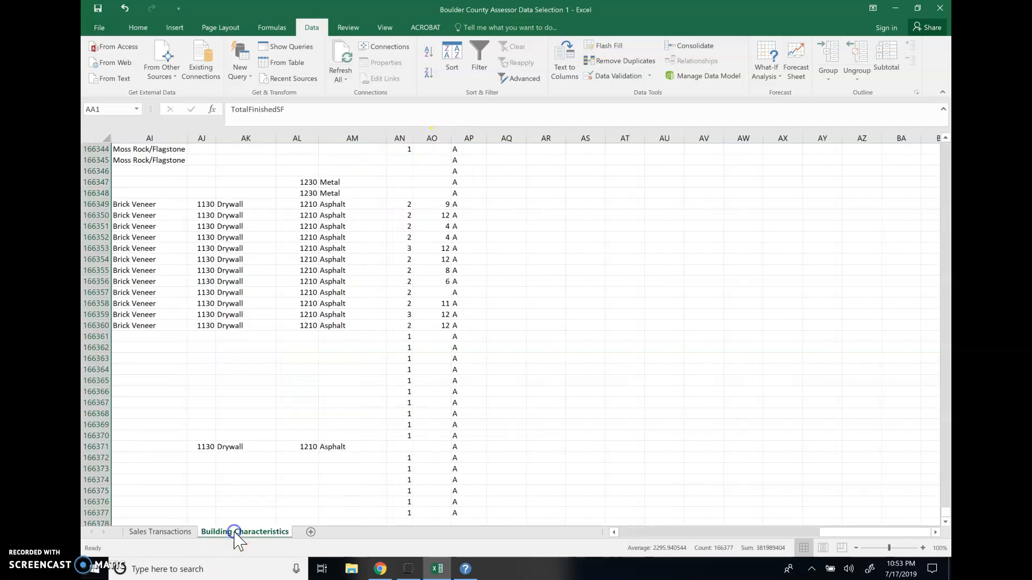
pyautogui.click(177, 532)
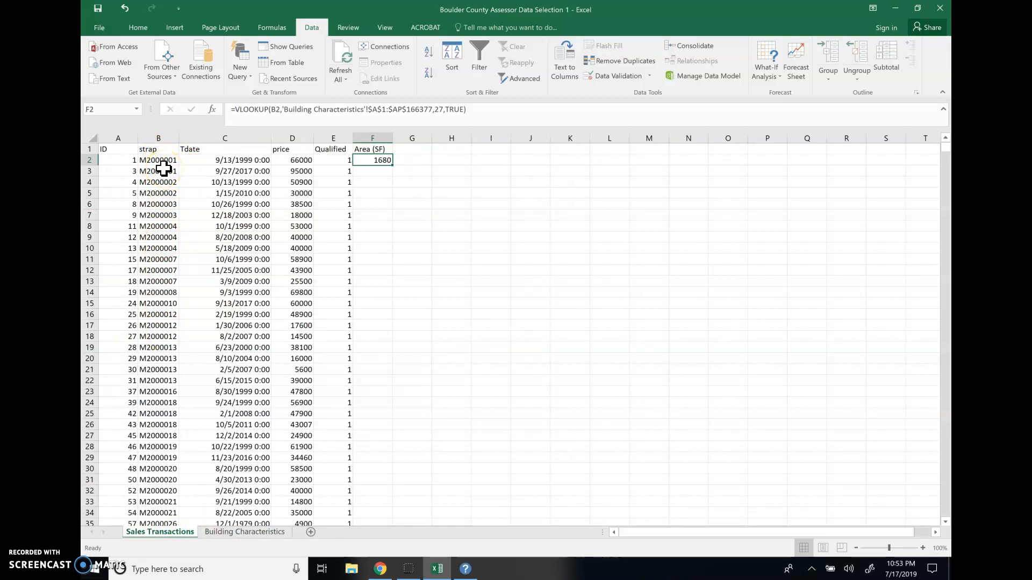
pyautogui.click(236, 532)
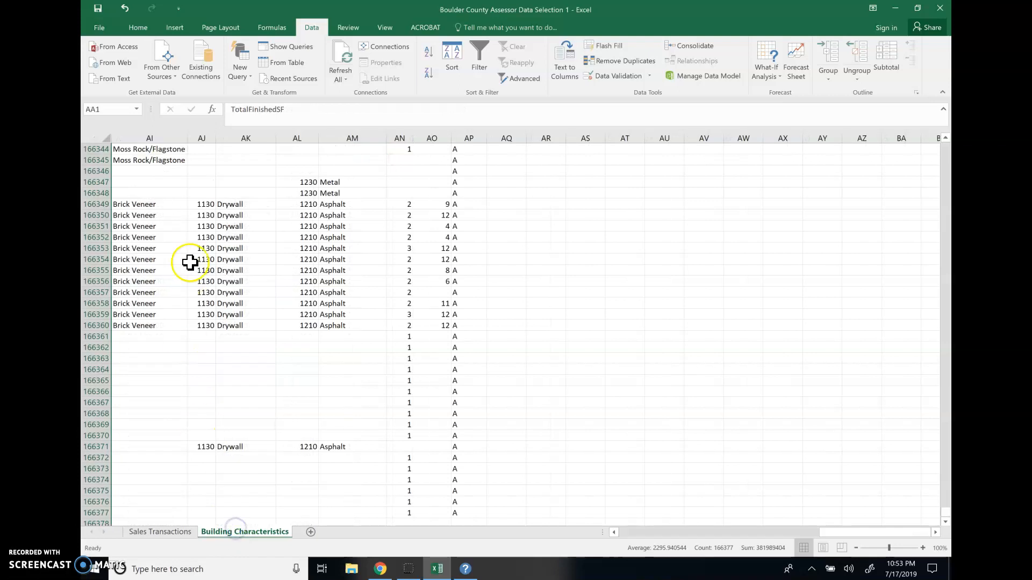
pyautogui.moveTo(846, 532); pyautogui.dragTo(616, 532)
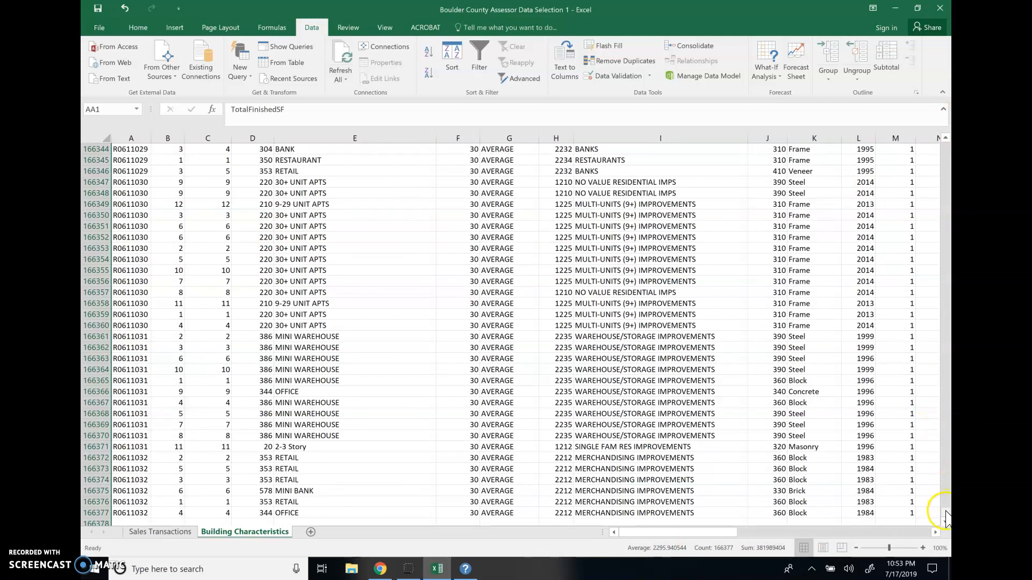
pyautogui.moveTo(946, 518); pyautogui.dragTo(946, 129)
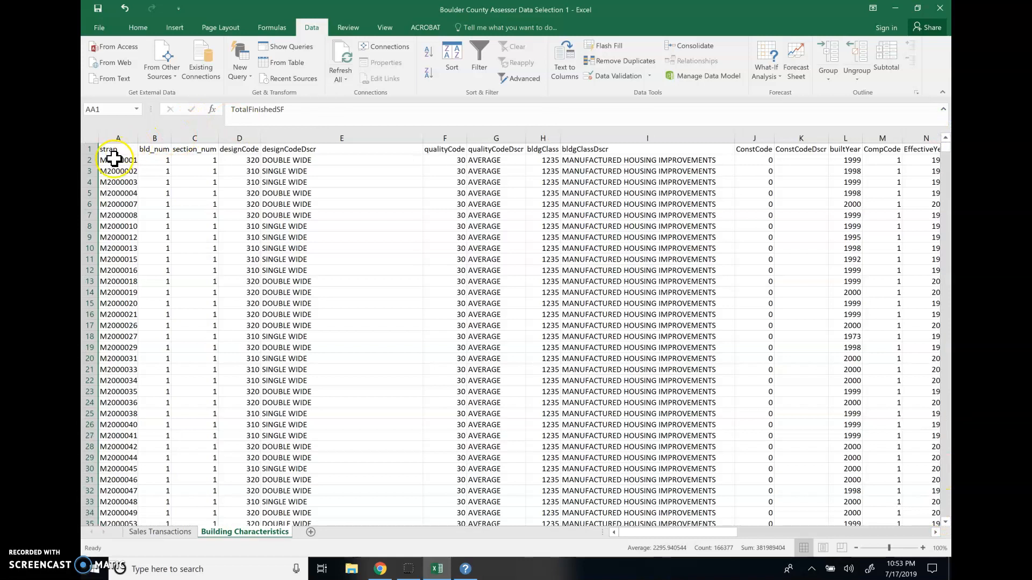
pyautogui.click(760, 533)
pyautogui.moveTo(759, 533); pyautogui.dragTo(852, 534)
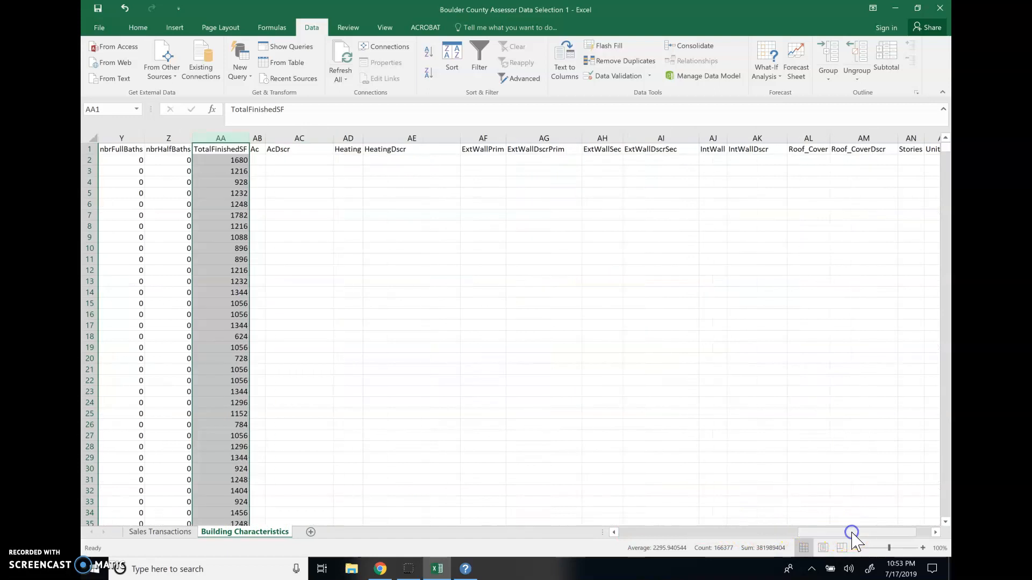
pyautogui.click(238, 160)
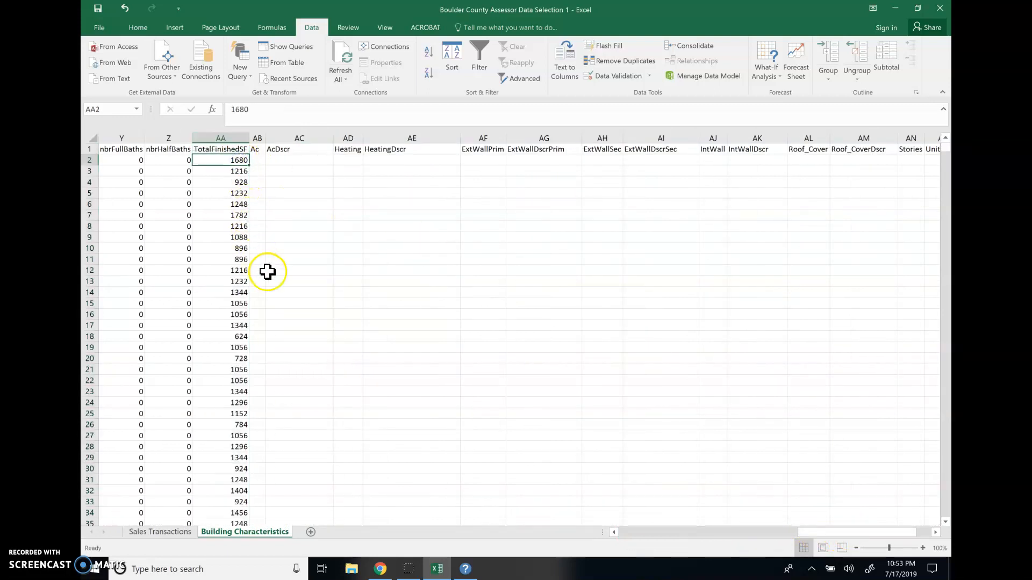
pyautogui.click(178, 536)
pyautogui.click(170, 534)
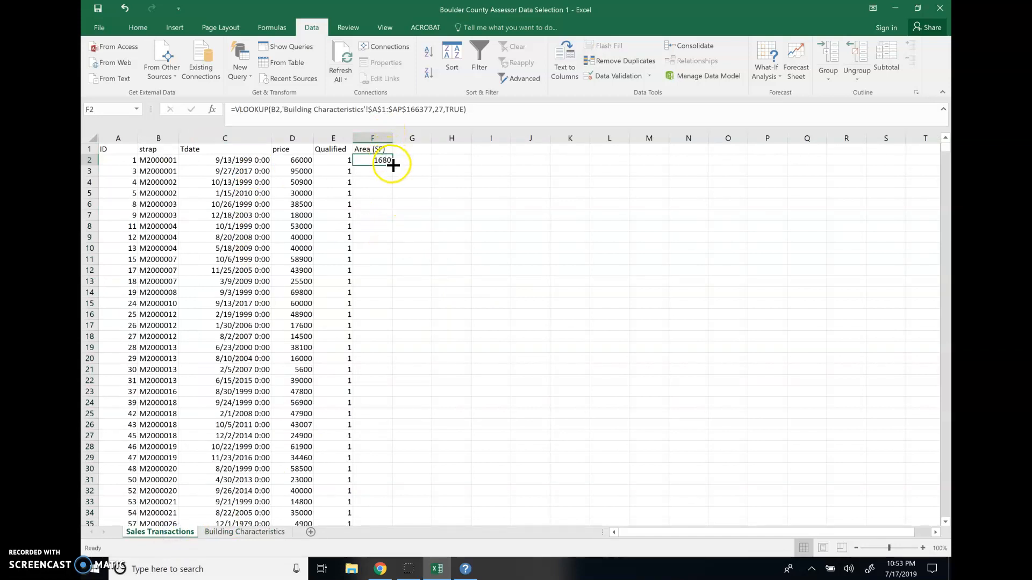
# Fill the Area (SF) formula down through F10 and compare the results with the TotalFinishedSF column in Building Characteristics
pyautogui.moveTo(394, 166); pyautogui.dragTo(403, 260)
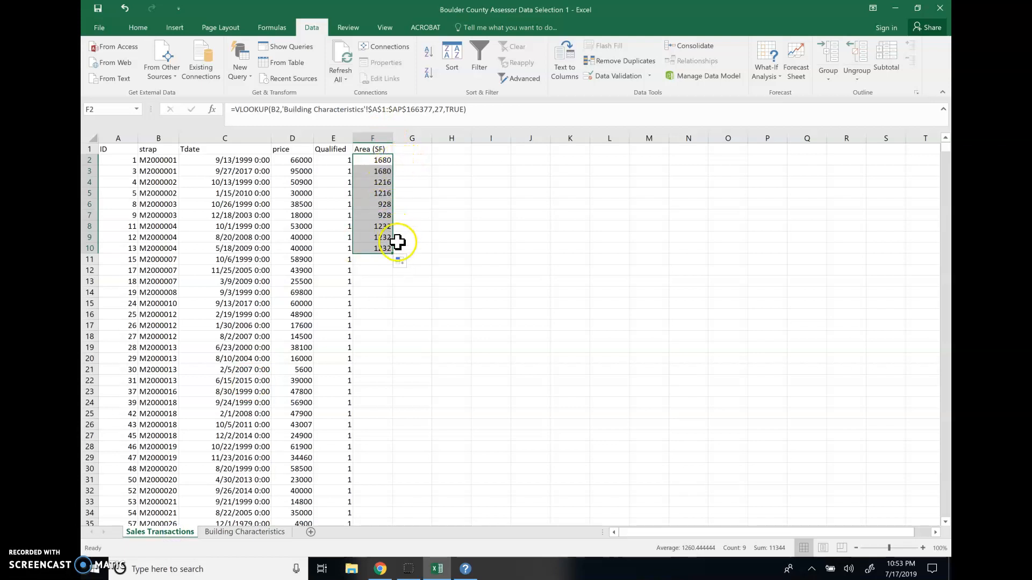
pyautogui.click(266, 532)
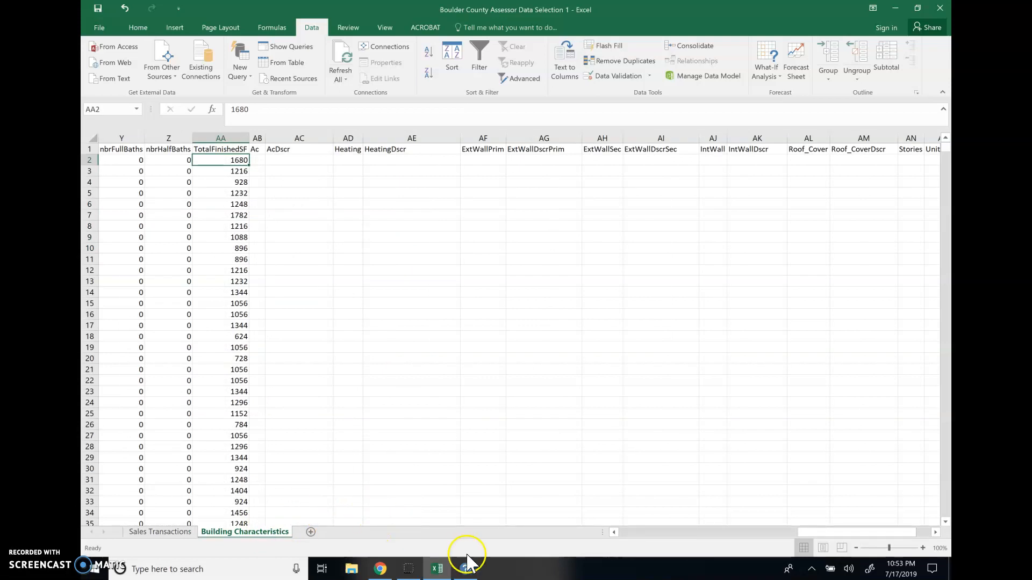
pyautogui.moveTo(441, 573)
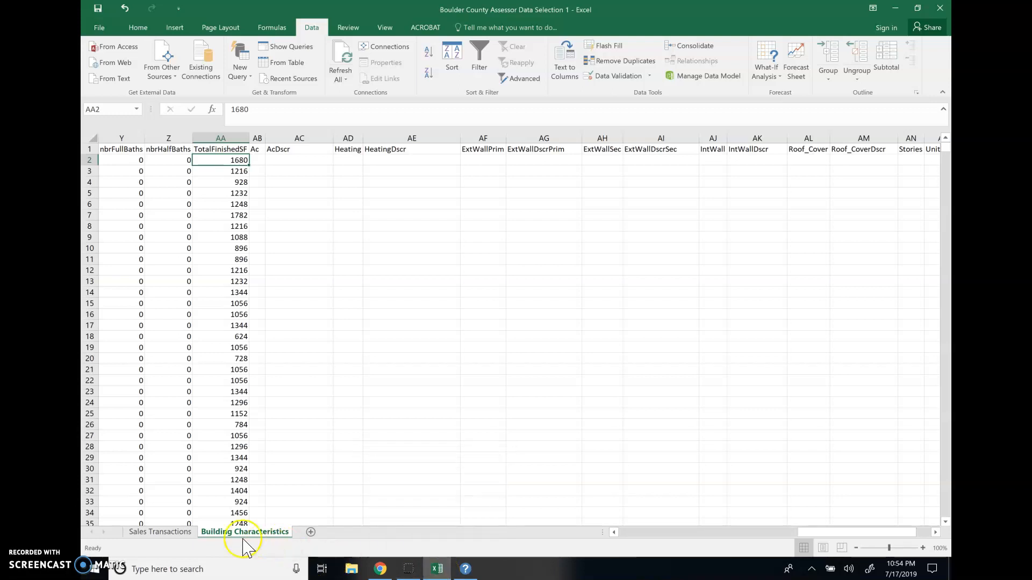
pyautogui.click(178, 523)
pyautogui.click(180, 531)
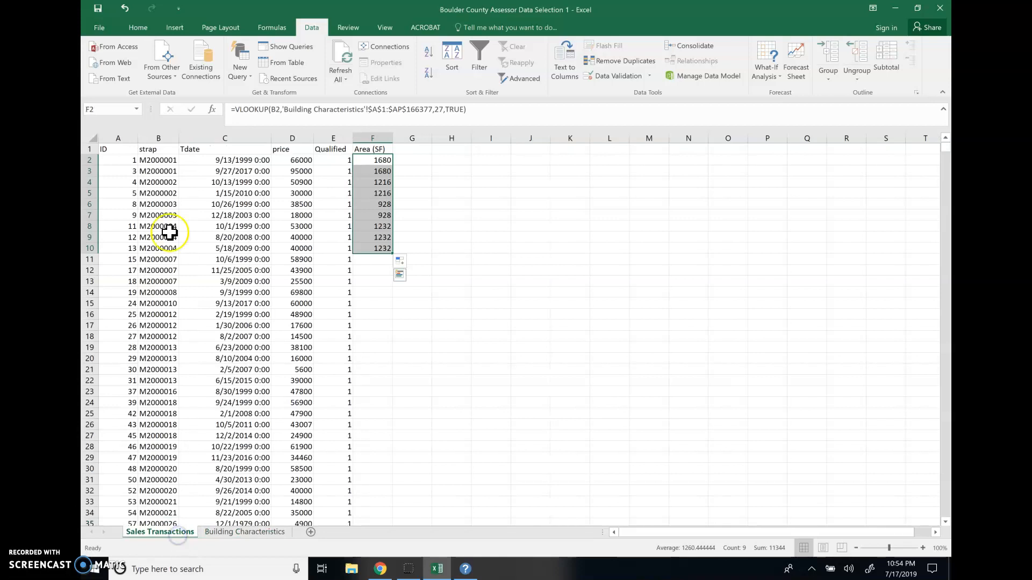
# Compare the repeated straps in B2:B3 with their areas and inspect the formula in F2
pyautogui.click(166, 158)
pyautogui.moveTo(165, 157); pyautogui.dragTo(168, 169)
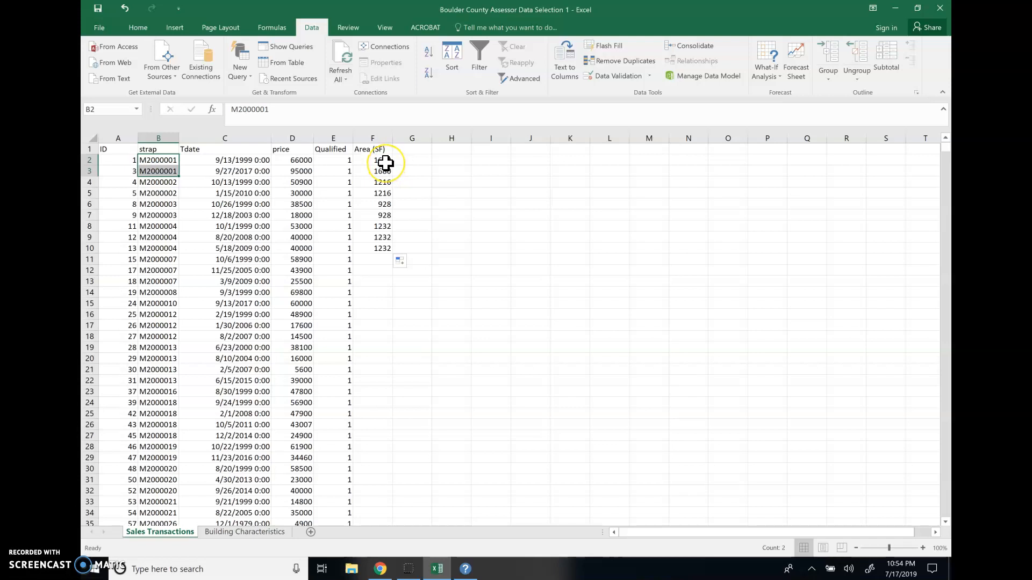
pyautogui.click(385, 161)
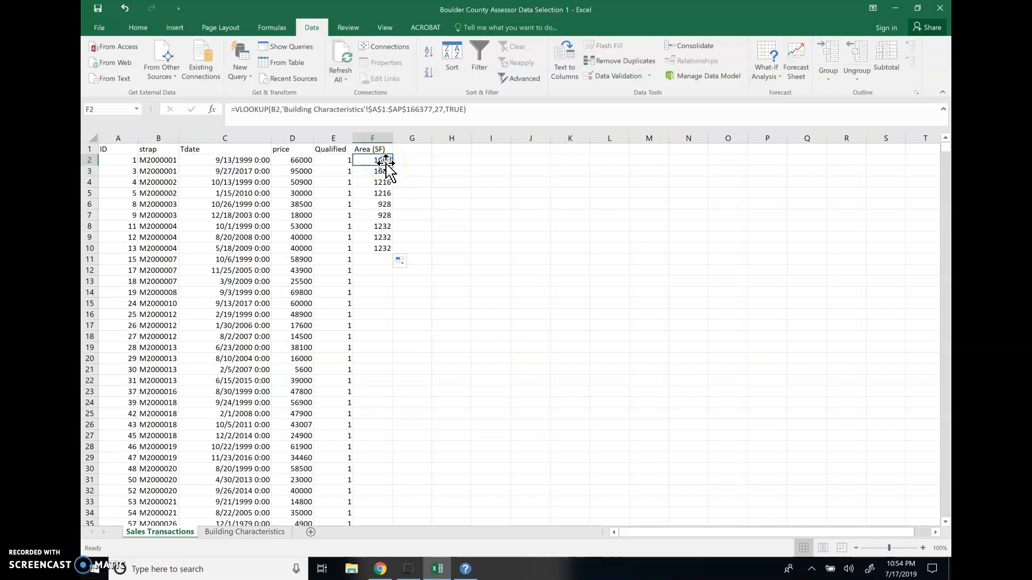